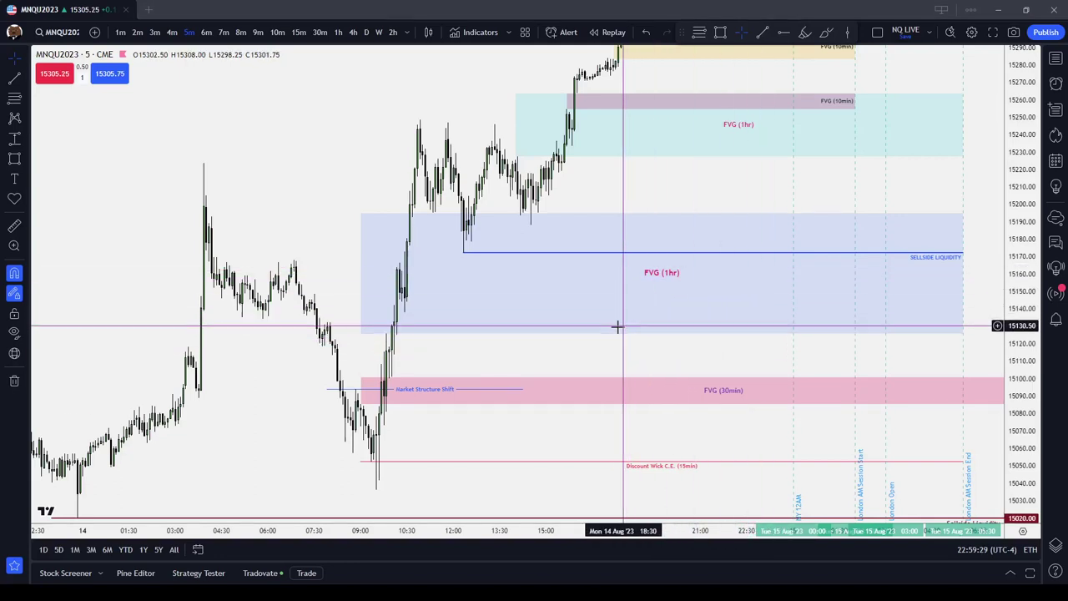
Step: Examine the 14 August price action around the Market Structure Shift line, the fair value gaps and the sellside liquidity level
{"action": "left_click_drag", "start_coordinate": [482, 348], "coordinate": [730, 356]}
{"action": "scroll", "coordinate": [717, 356], "scroll_direction": "up", "scroll_amount": 3}
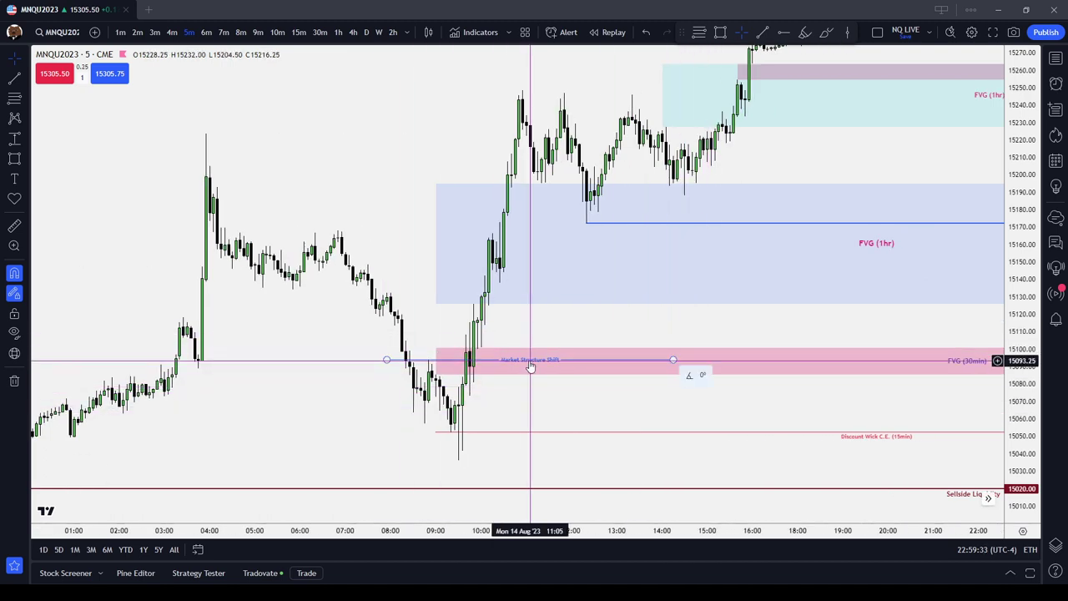
{"action": "scroll", "coordinate": [571, 415], "scroll_direction": "down", "scroll_amount": 2}
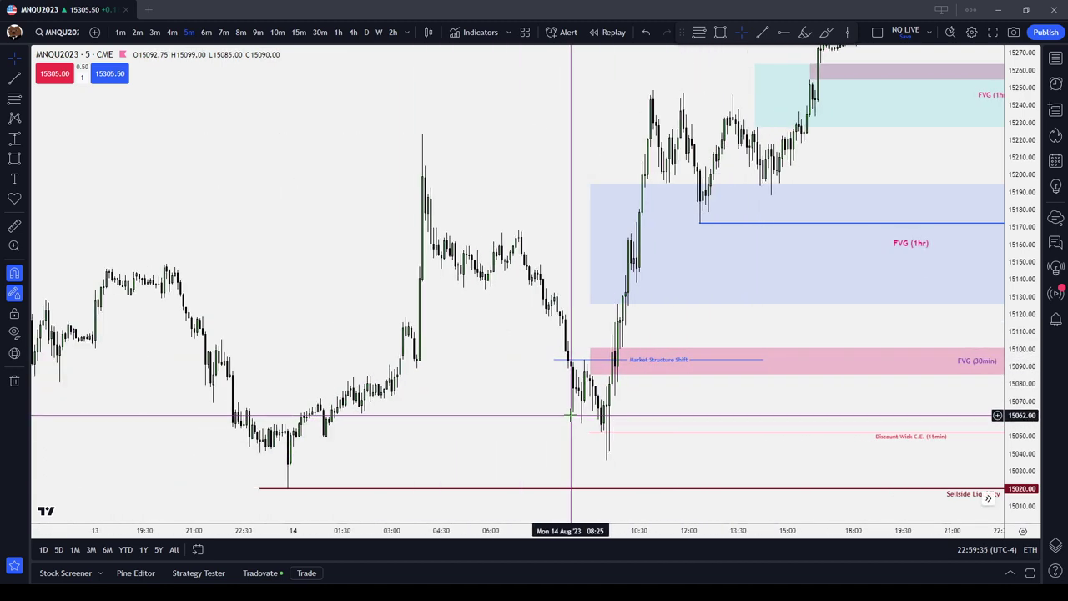
{"action": "left_click_drag", "start_coordinate": [742, 412], "coordinate": [776, 340]}
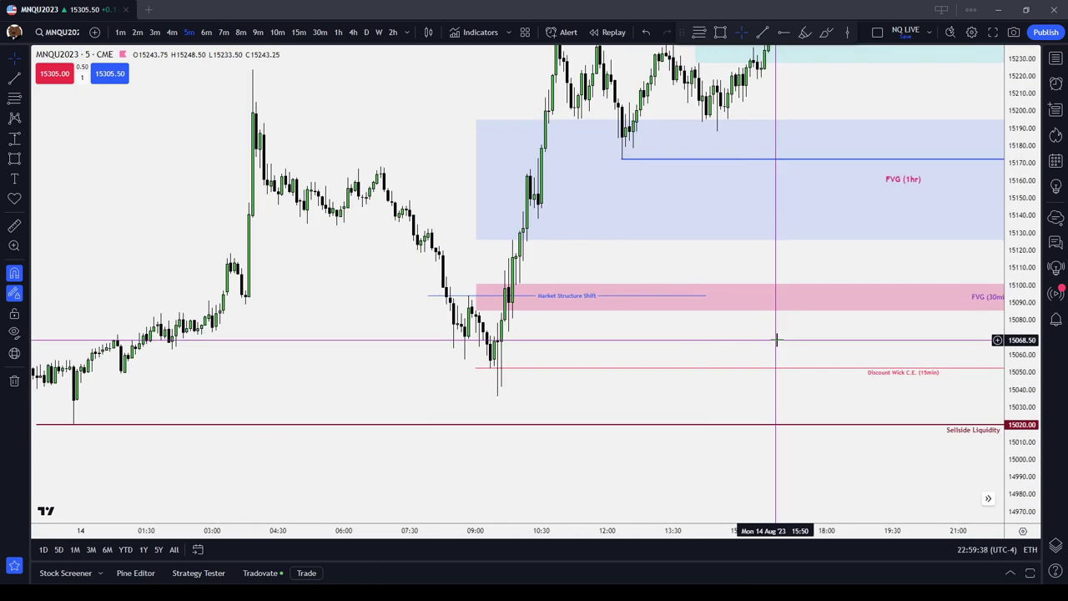
{"action": "left_click", "coordinate": [588, 296]}
{"action": "left_click", "coordinate": [687, 264]}
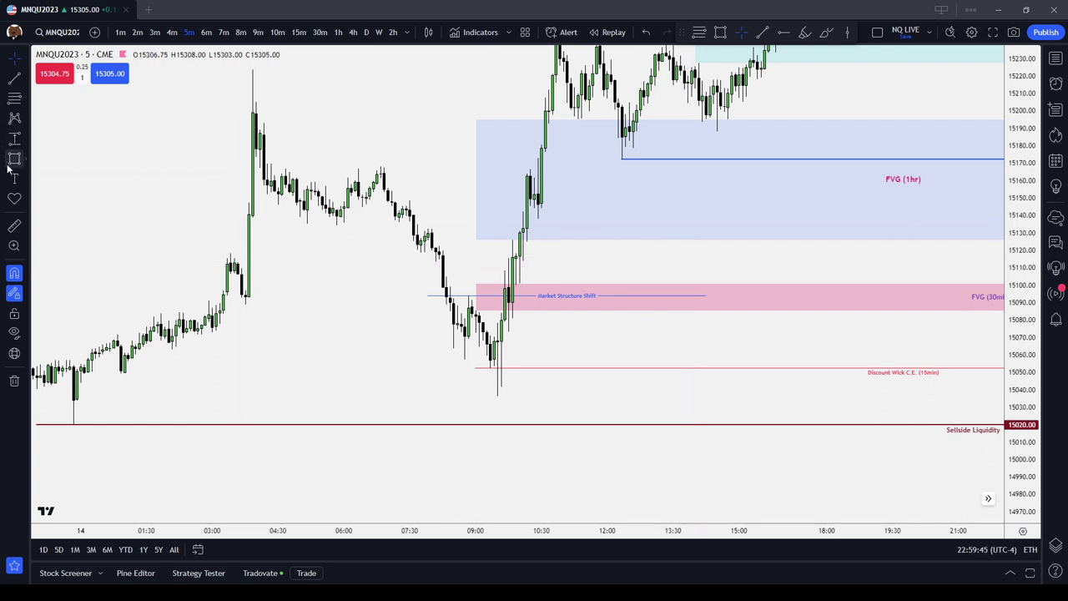
{"action": "left_click_drag", "start_coordinate": [847, 79], "coordinate": [519, 383]}
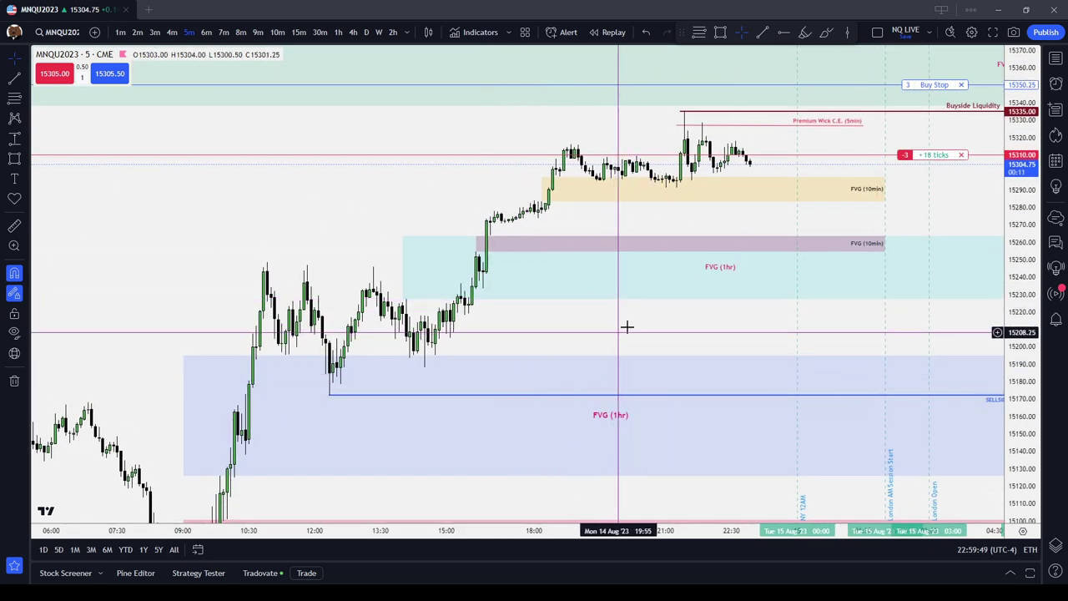
{"action": "left_click_drag", "start_coordinate": [627, 327], "coordinate": [906, 114]}
{"action": "left_click_drag", "start_coordinate": [863, 226], "coordinate": [489, 298]}
{"action": "scroll", "coordinate": [490, 300], "scroll_direction": "down", "scroll_amount": 3}
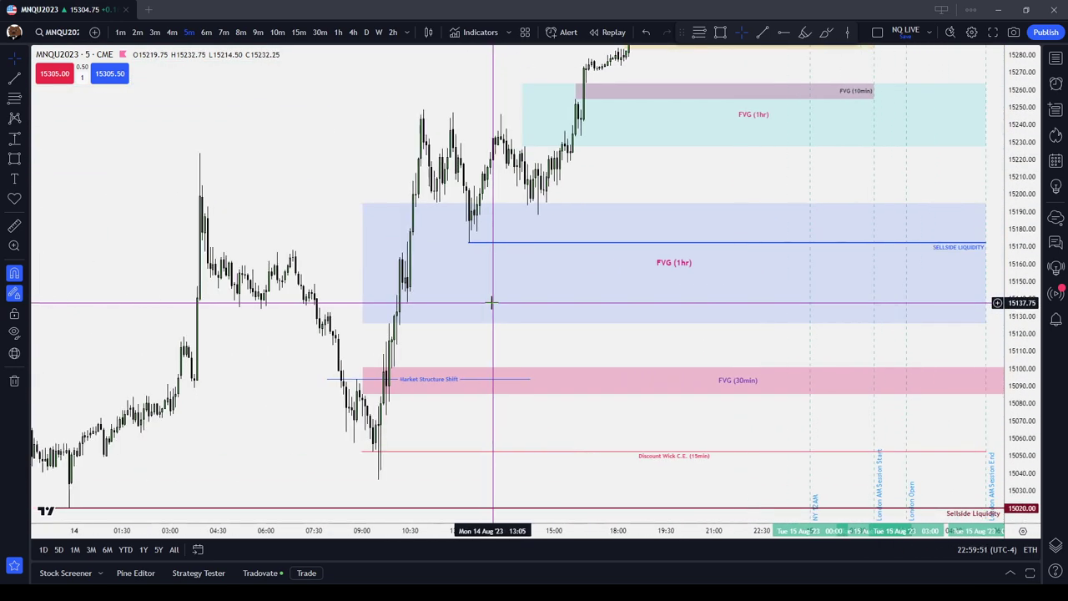
{"action": "left_click_drag", "start_coordinate": [673, 332], "coordinate": [921, 276]}
{"action": "scroll", "coordinate": [696, 331], "scroll_direction": "up", "scroll_amount": 2}
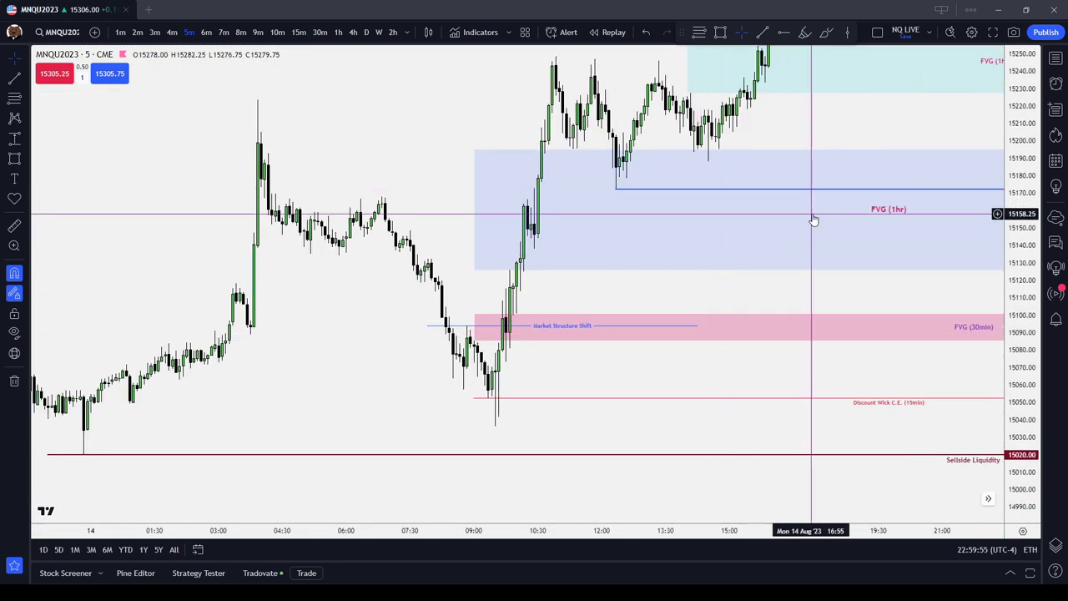
{"action": "left_click_drag", "start_coordinate": [796, 229], "coordinate": [629, 367]}
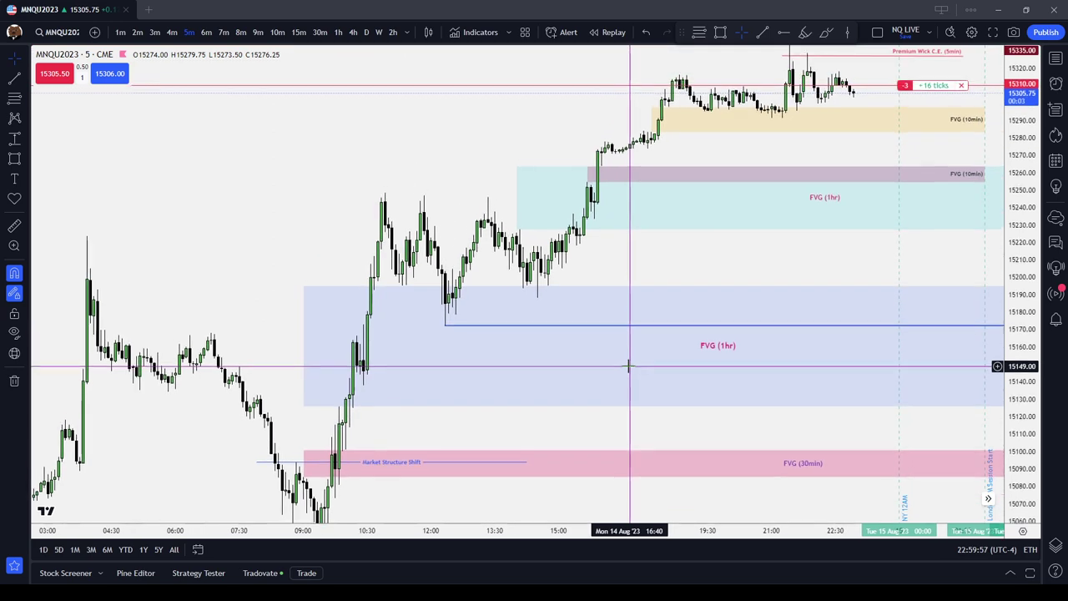
{"action": "scroll", "coordinate": [639, 350], "scroll_direction": "down", "scroll_amount": 2}
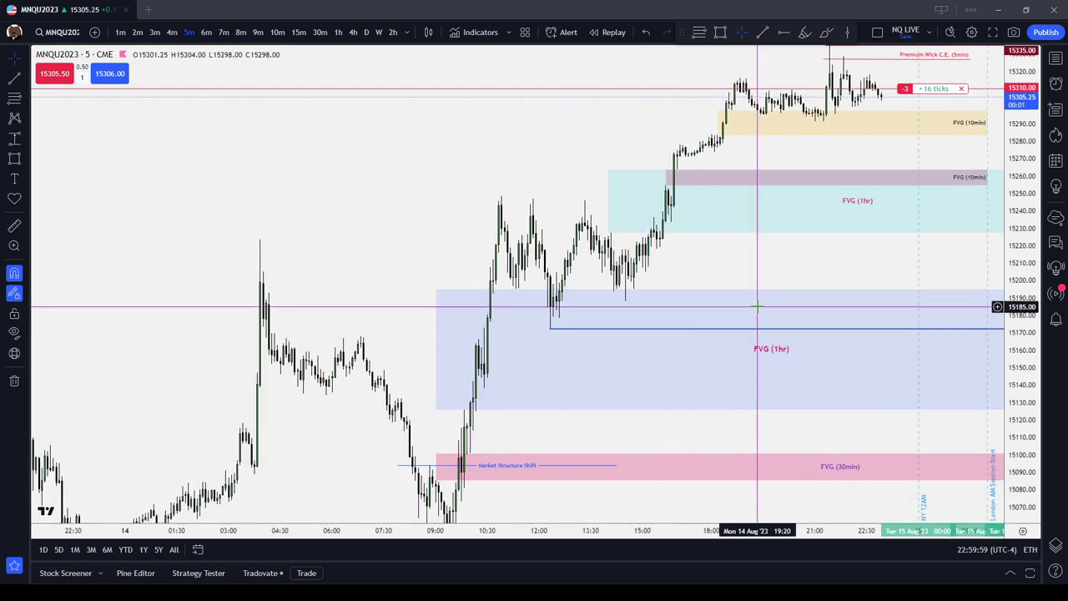
{"action": "left_click_drag", "start_coordinate": [749, 301], "coordinate": [776, 180]}
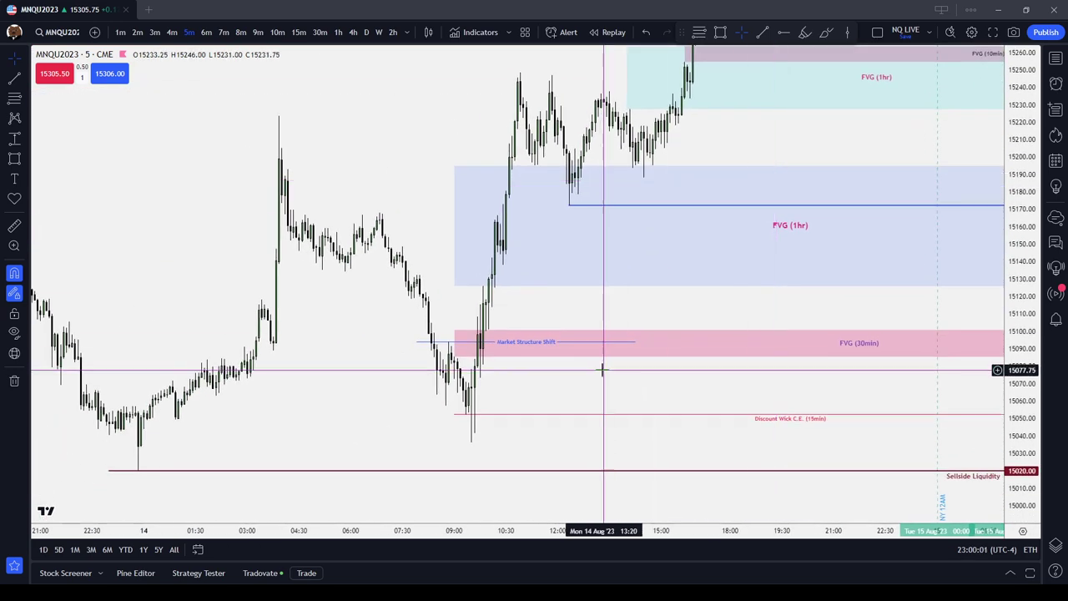
Step: Turn off magnet snapping and circle the swing high before 09:00 at the Market Structure Shift line with the Brush
{"action": "scroll", "coordinate": [584, 382], "scroll_direction": "up", "scroll_amount": 2}
{"action": "left_click_drag", "start_coordinate": [555, 397], "coordinate": [687, 392]}
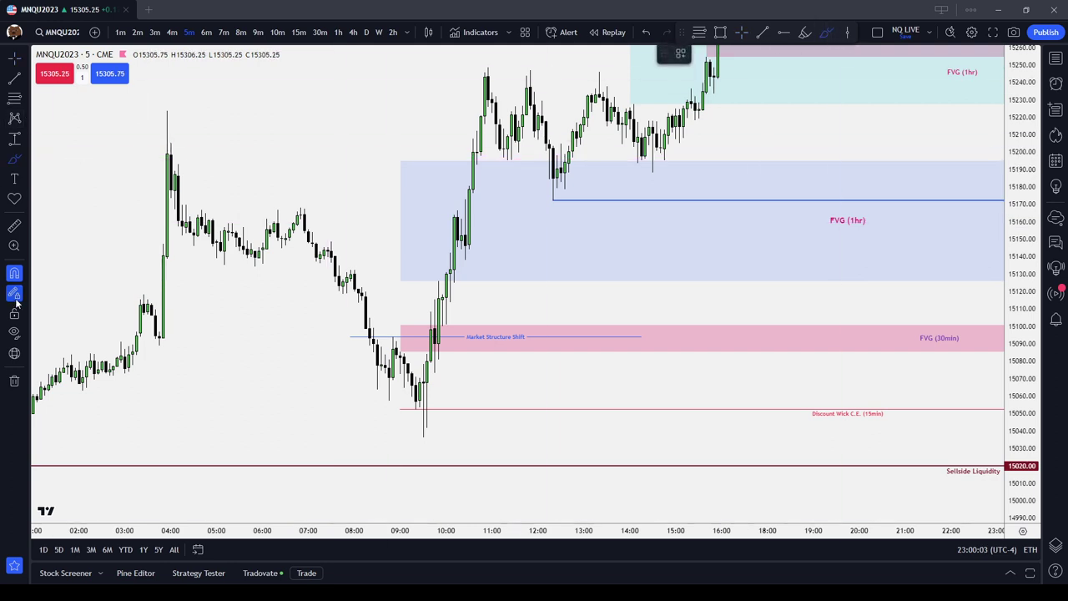
{"action": "left_click", "coordinate": [404, 332]}
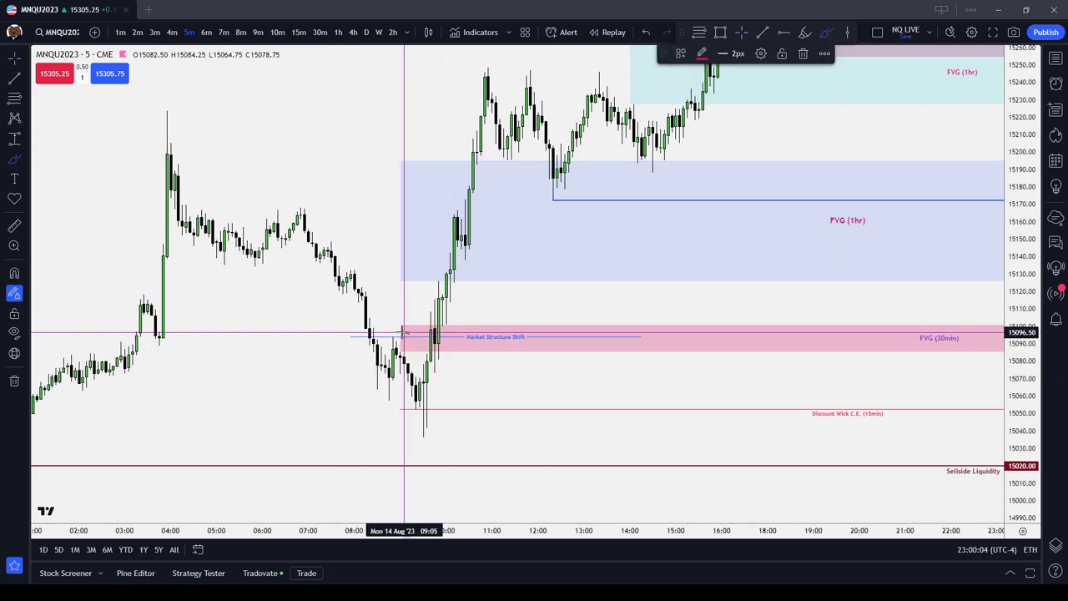
{"action": "mouse_move", "coordinate": [366, 345]}
{"action": "left_mouse_down"}
{"action": "mouse_move", "coordinate": [400, 346]}
{"action": "mouse_move", "coordinate": [413, 333]}
{"action": "left_mouse_up"}
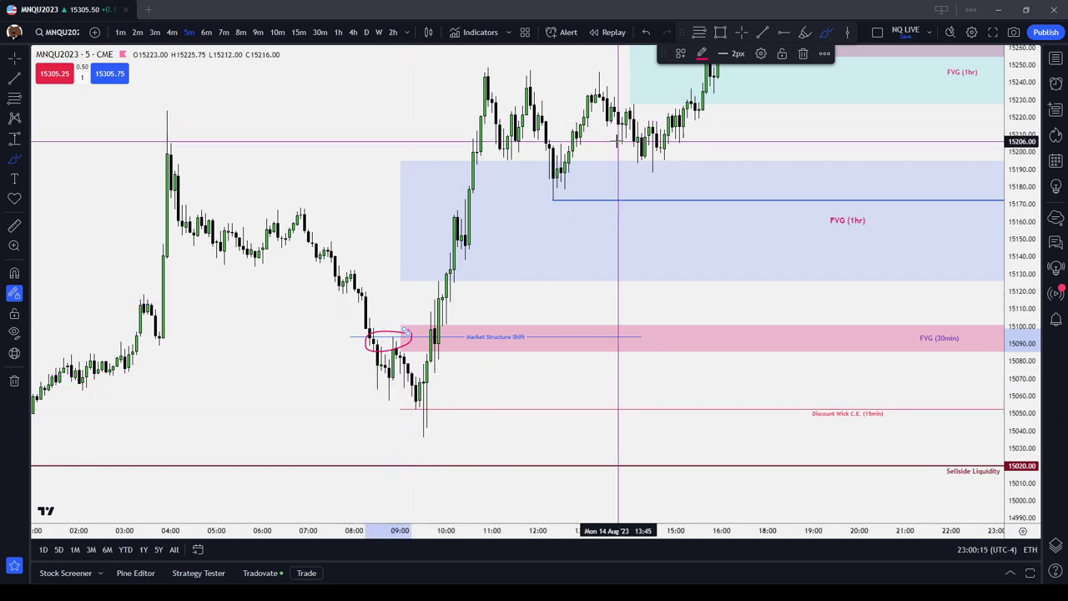
Step: Shift the brush circle slightly to the right along the Market Structure Shift line and lock that trend line in place
{"action": "left_click_drag", "start_coordinate": [548, 286], "coordinate": [718, 276]}
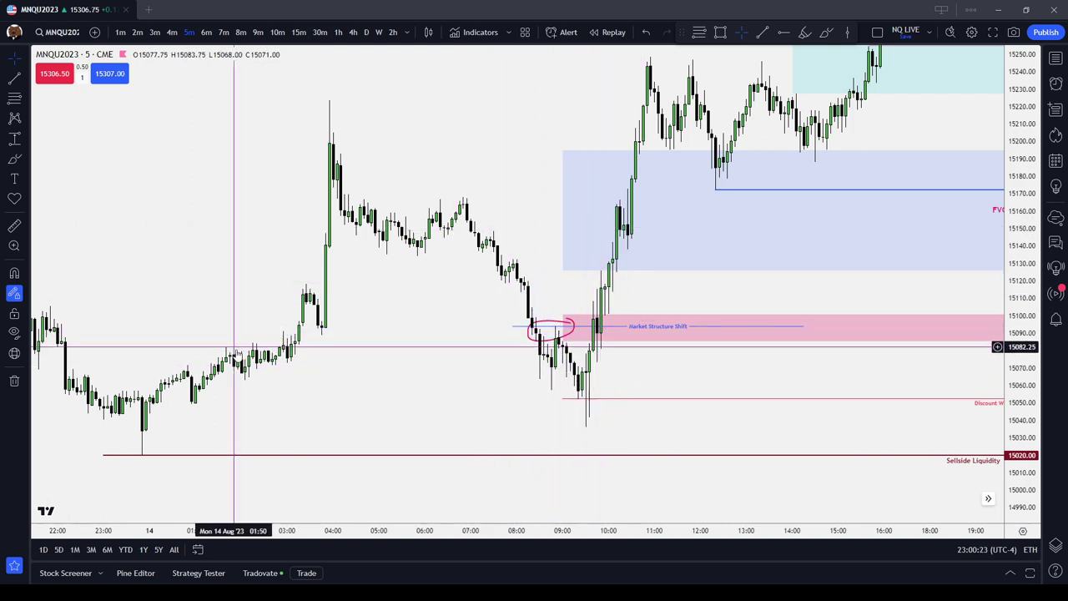
{"action": "scroll", "coordinate": [579, 351], "scroll_direction": "up", "scroll_amount": 2}
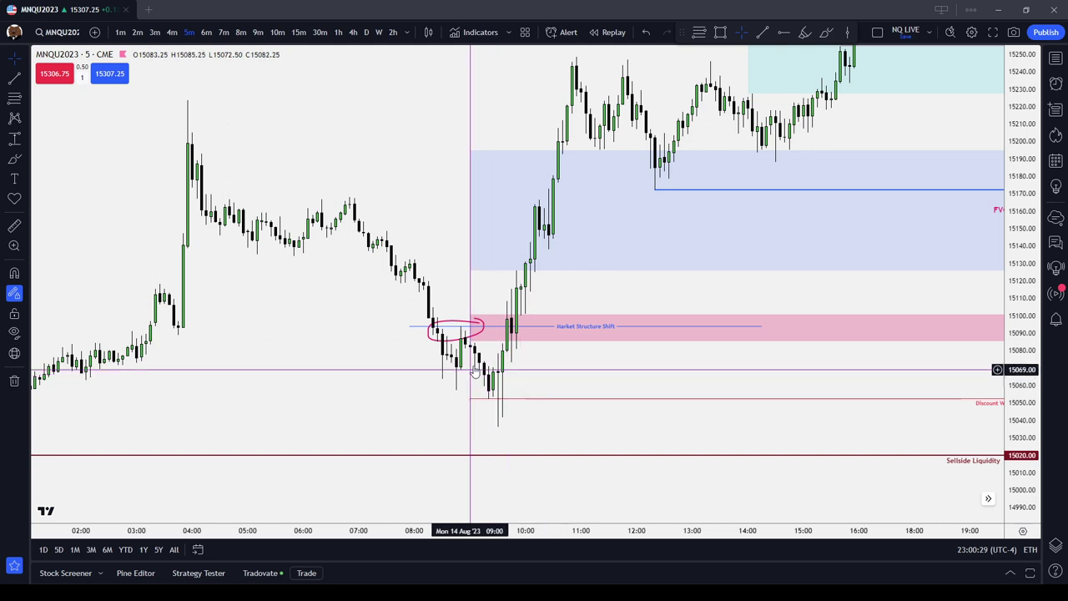
{"action": "left_click", "coordinate": [460, 327]}
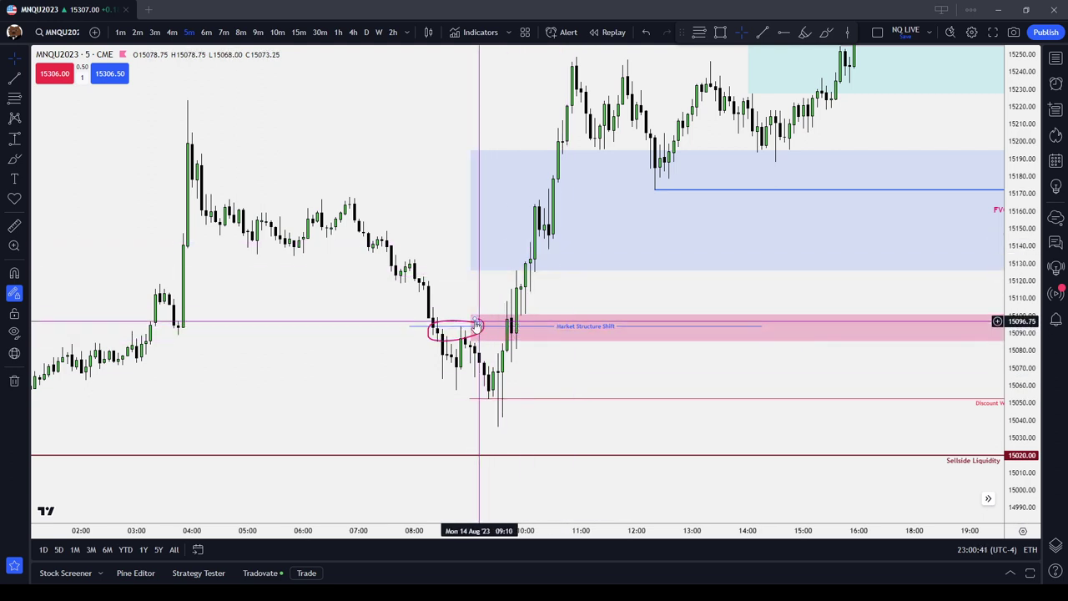
{"action": "left_click_drag", "start_coordinate": [458, 321], "coordinate": [462, 325]}
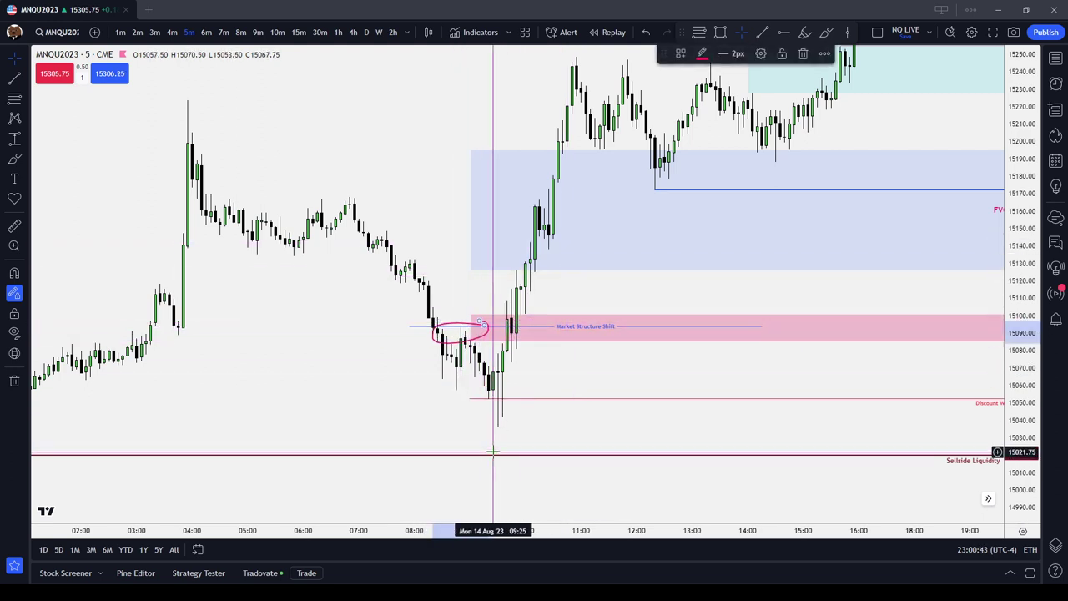
{"action": "left_click", "coordinate": [610, 324]}
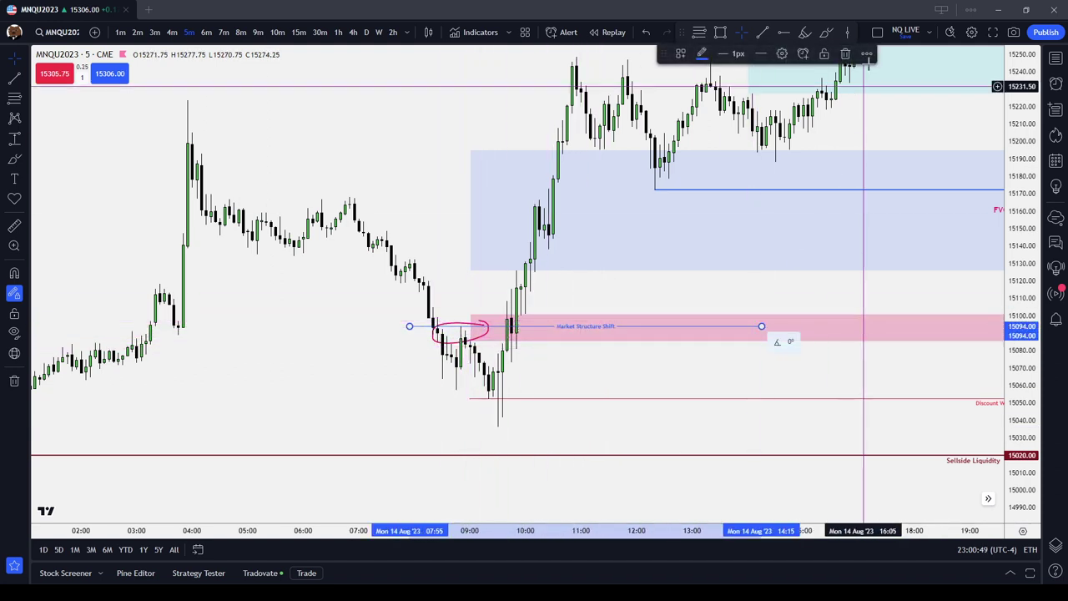
{"action": "left_click", "coordinate": [601, 289]}
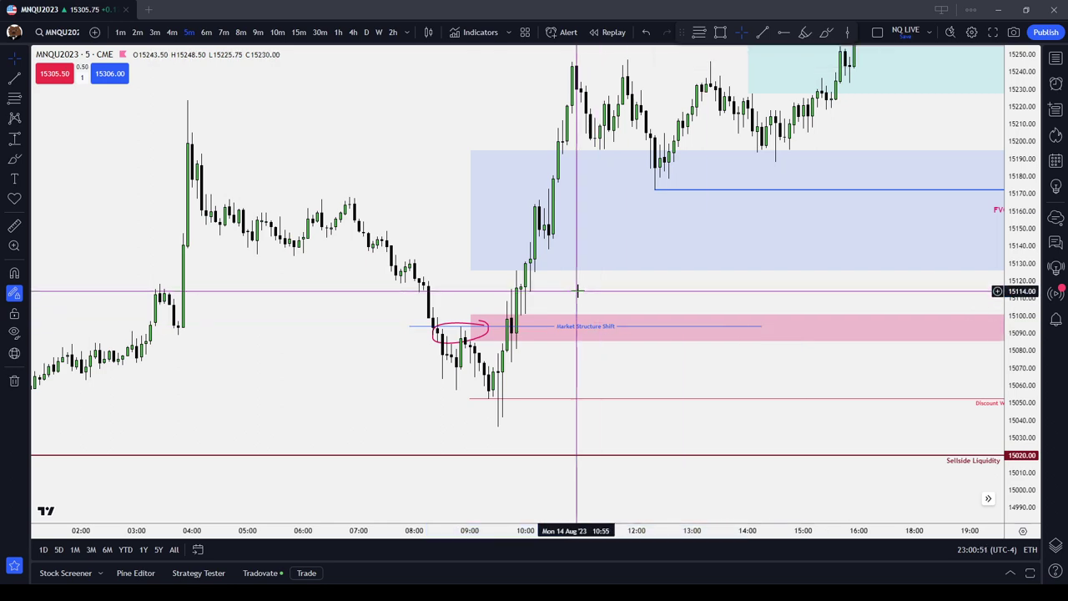
Step: Examine the price movement before and after the circled swing high, including how it crosses the Market Structure Shift line
{"action": "scroll", "coordinate": [578, 291], "scroll_direction": "down", "scroll_amount": 2}
{"action": "left_click_drag", "start_coordinate": [525, 180], "coordinate": [601, 224]}
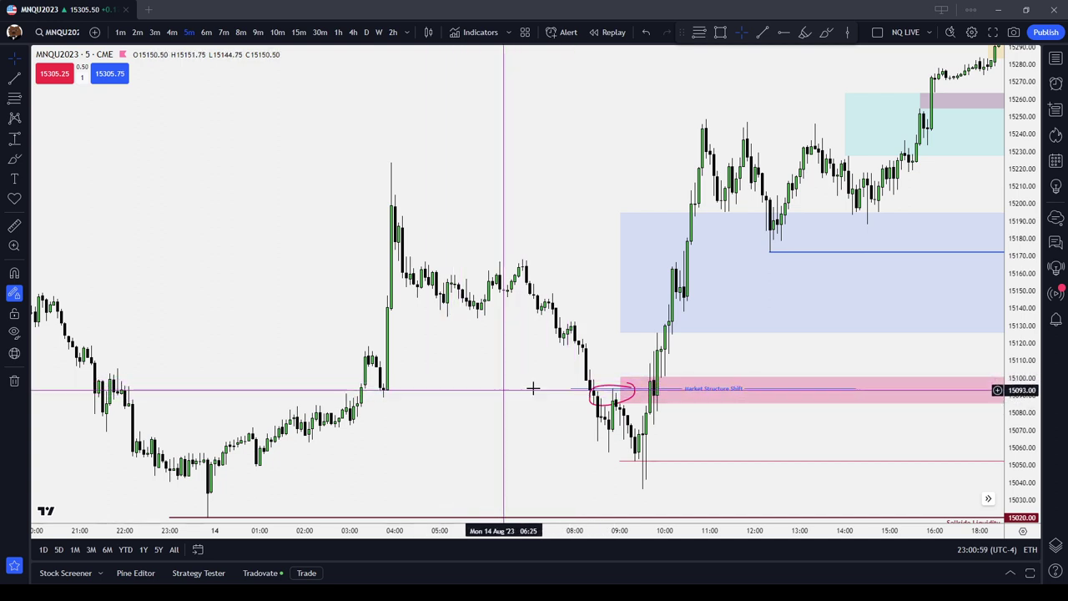
{"action": "left_click", "coordinate": [733, 396]}
{"action": "left_click_drag", "start_coordinate": [728, 392], "coordinate": [641, 382]}
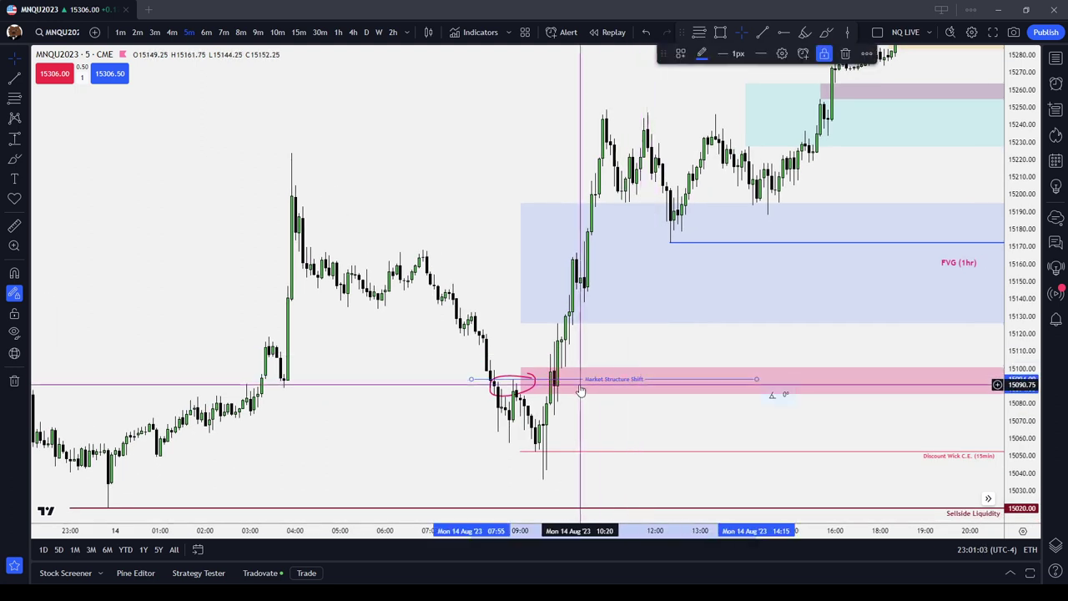
{"action": "left_click_drag", "start_coordinate": [734, 337], "coordinate": [725, 341]}
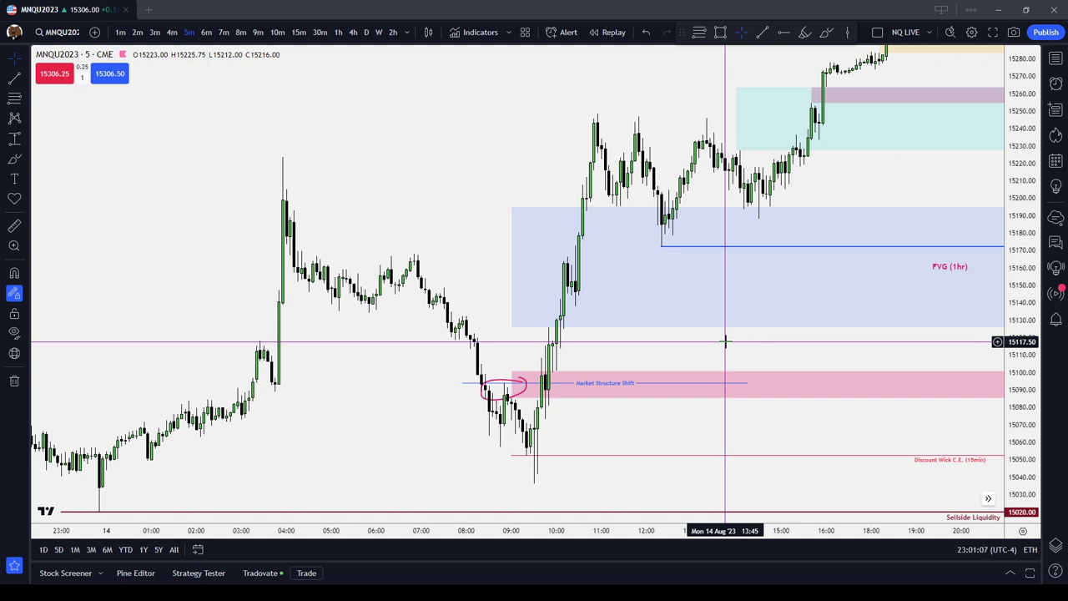
{"action": "scroll", "coordinate": [725, 342], "scroll_direction": "up", "scroll_amount": 1}
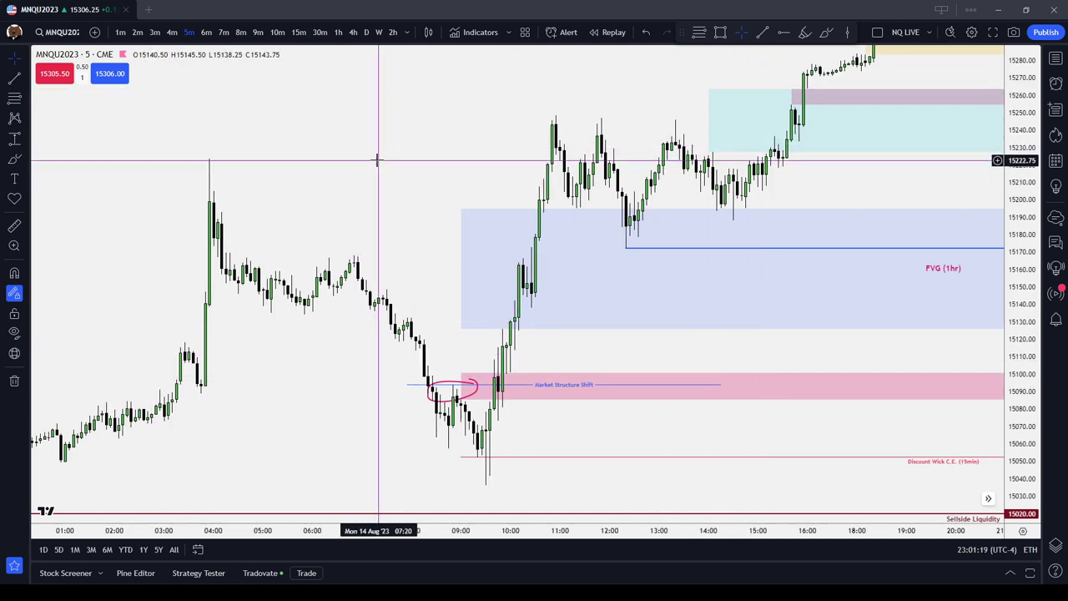
{"action": "left_click_drag", "start_coordinate": [378, 158], "coordinate": [259, 286]}
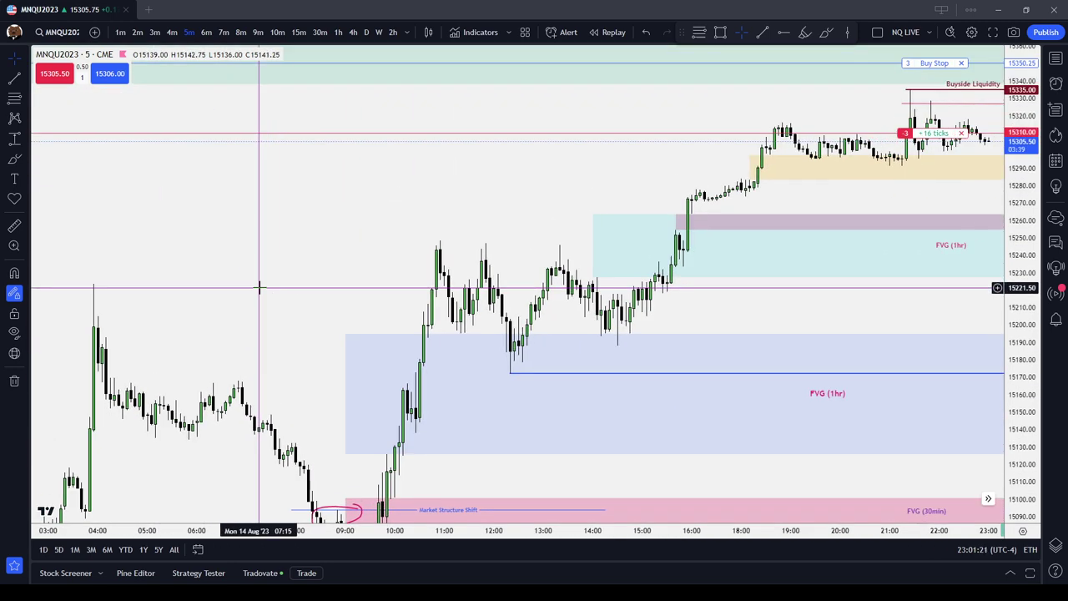
{"action": "left_click_drag", "start_coordinate": [348, 393], "coordinate": [447, 282]}
{"action": "left_click", "coordinate": [587, 378]}
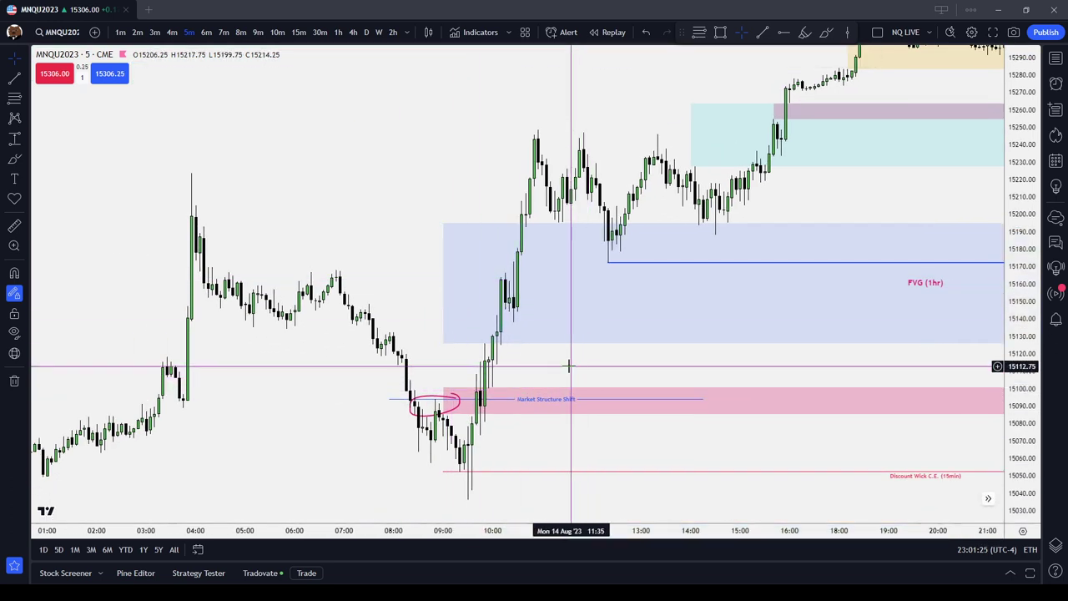
{"action": "left_click", "coordinate": [570, 398]}
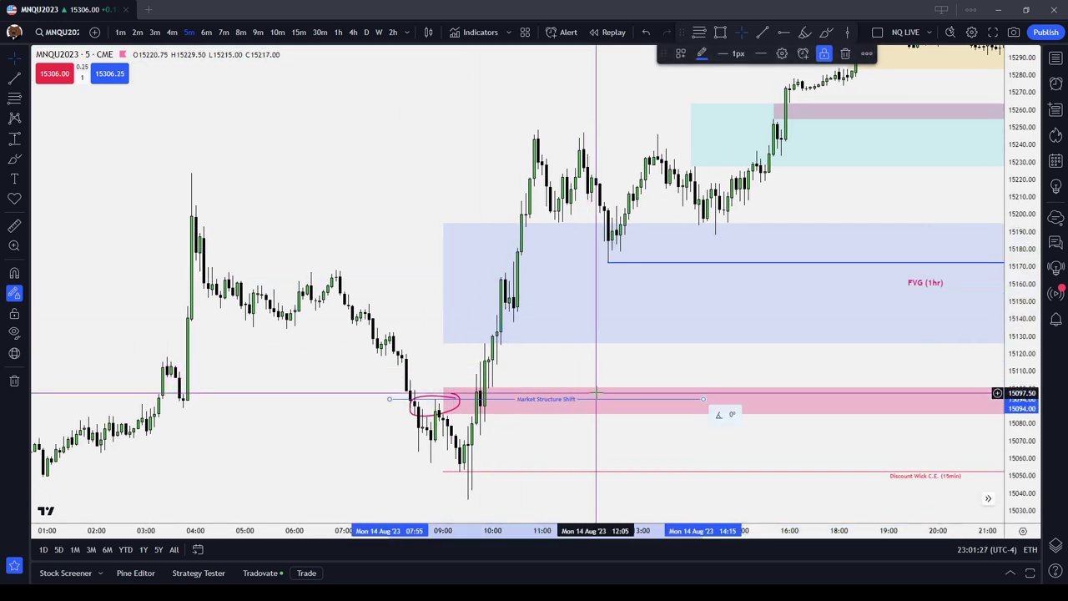
{"action": "left_click", "coordinate": [662, 366]}
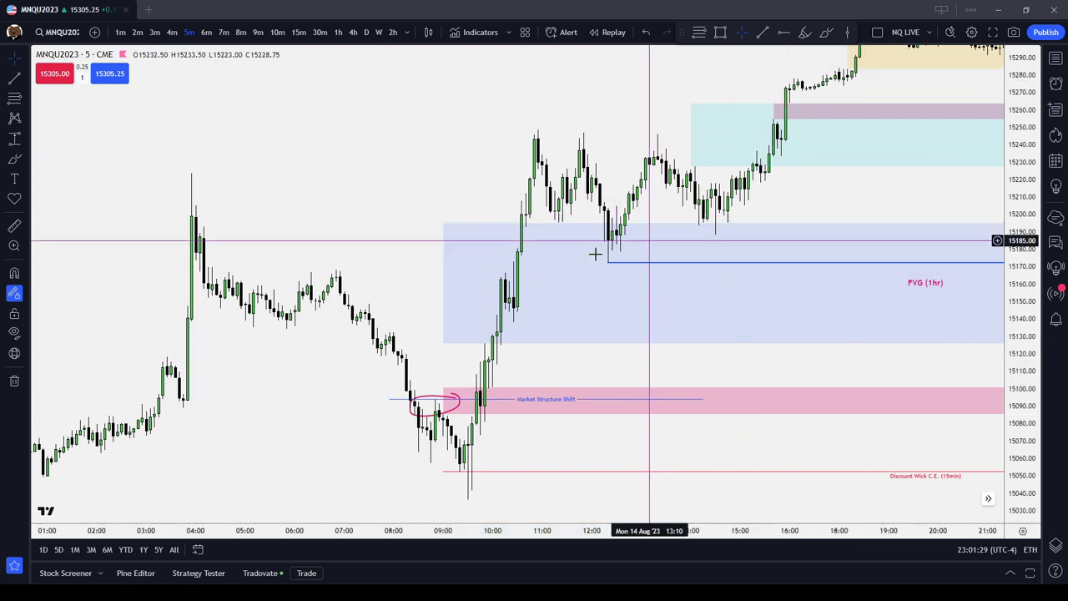
{"action": "left_click_drag", "start_coordinate": [596, 359], "coordinate": [771, 312]}
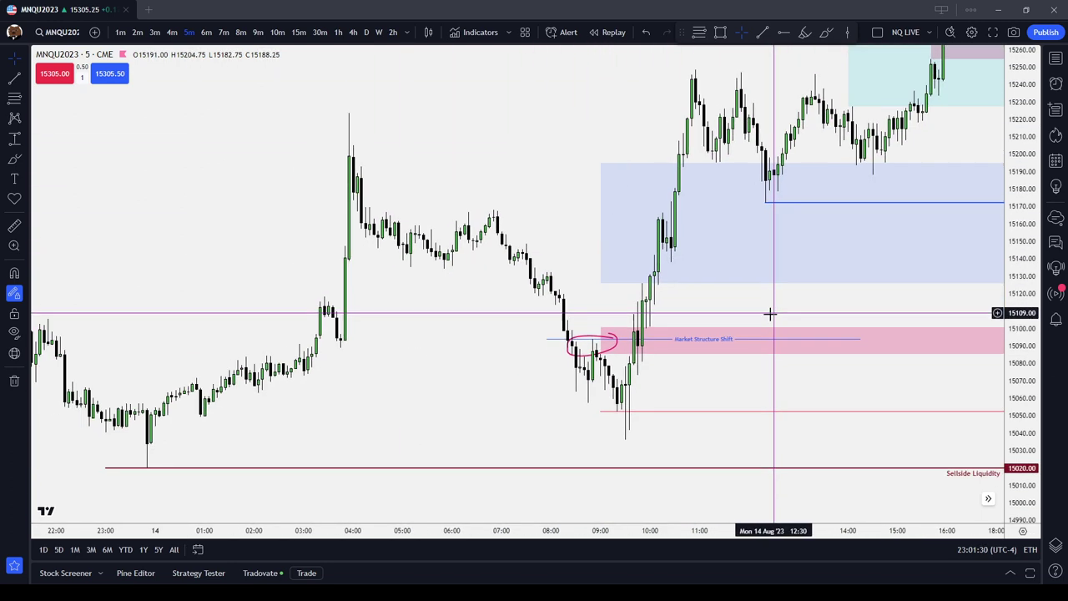
{"action": "left_click", "coordinate": [699, 341]}
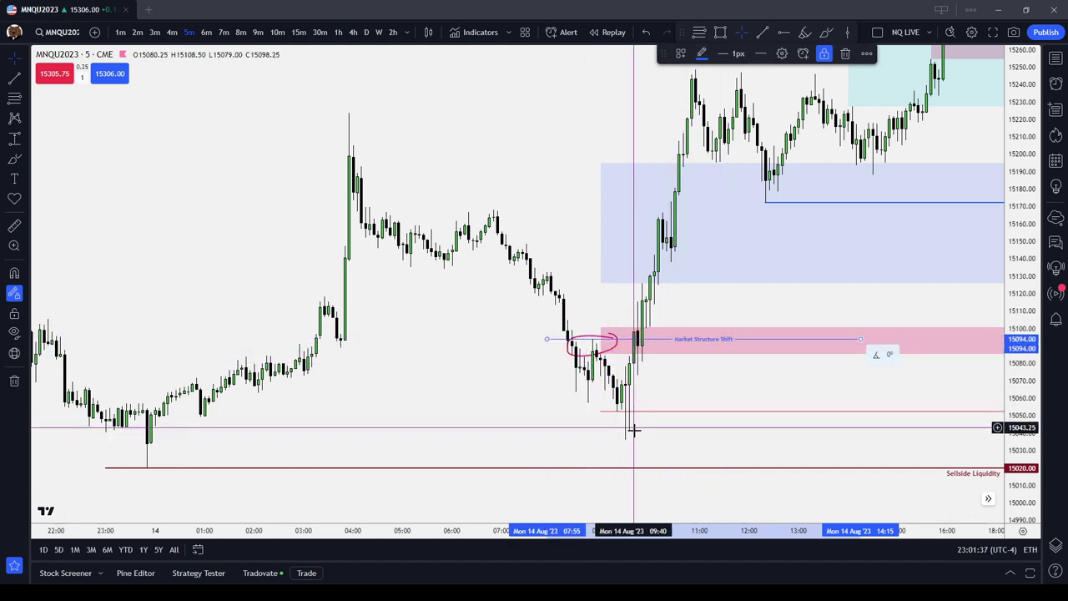
{"action": "left_click", "coordinate": [845, 54]}
{"action": "double_click", "coordinate": [596, 336]}
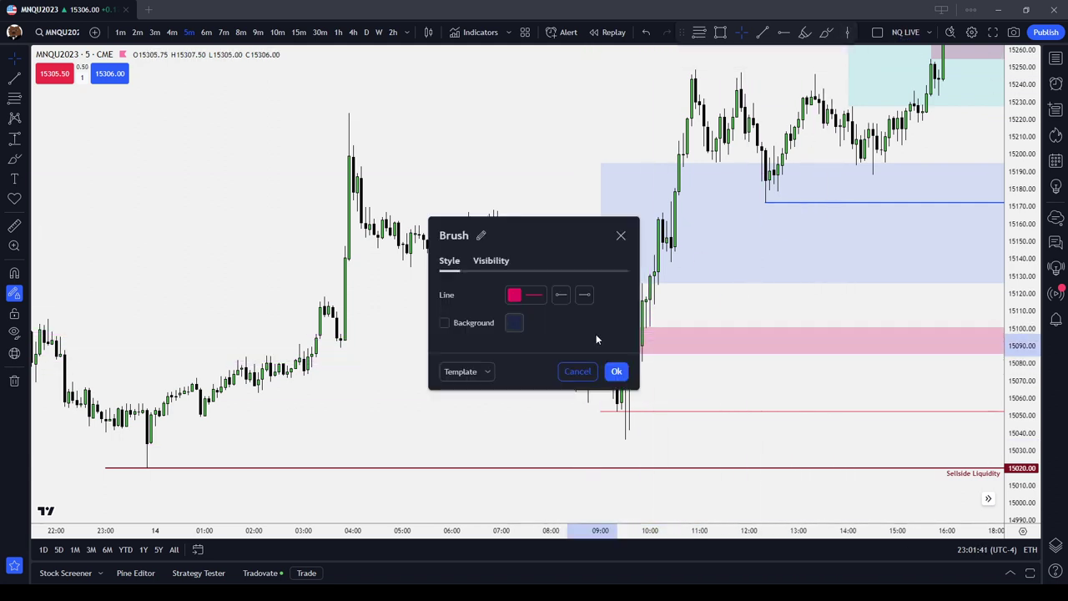
{"action": "left_click", "coordinate": [621, 236]}
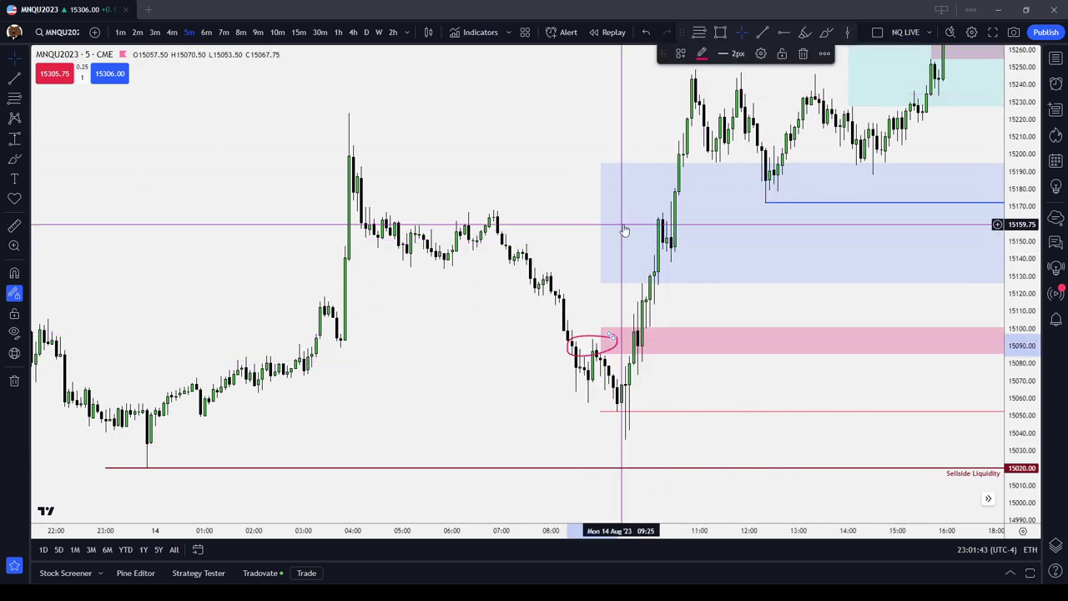
{"action": "key", "text": "ctrl+z"}
Step: Save the Market Structure Shift trend line's settings as a drawing template named "Market Structure Shift"
{"action": "double_click", "coordinate": [710, 340]}
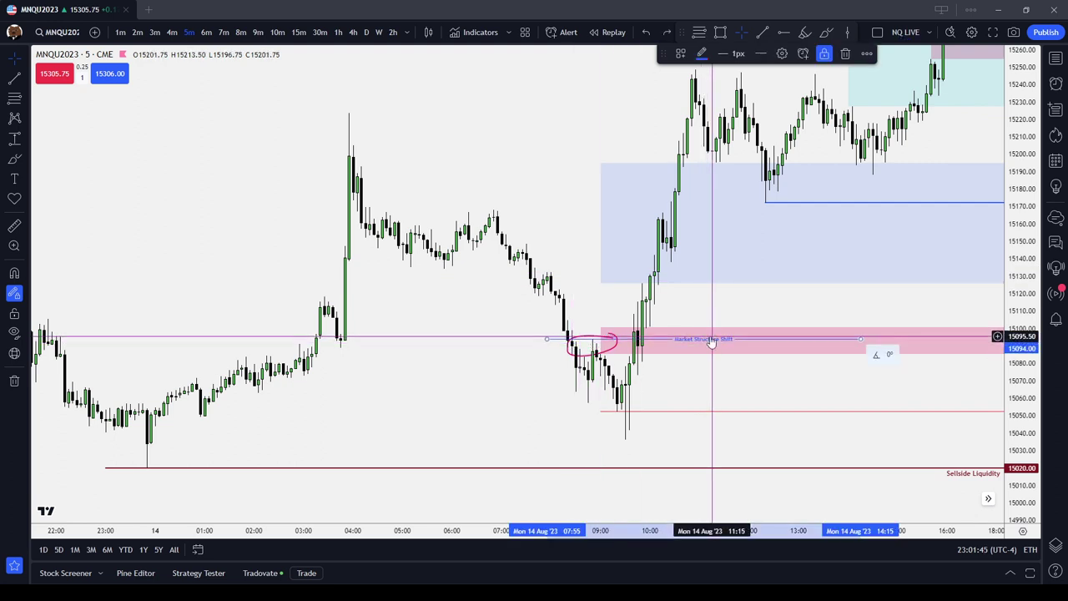
{"action": "left_click", "coordinate": [488, 404]}
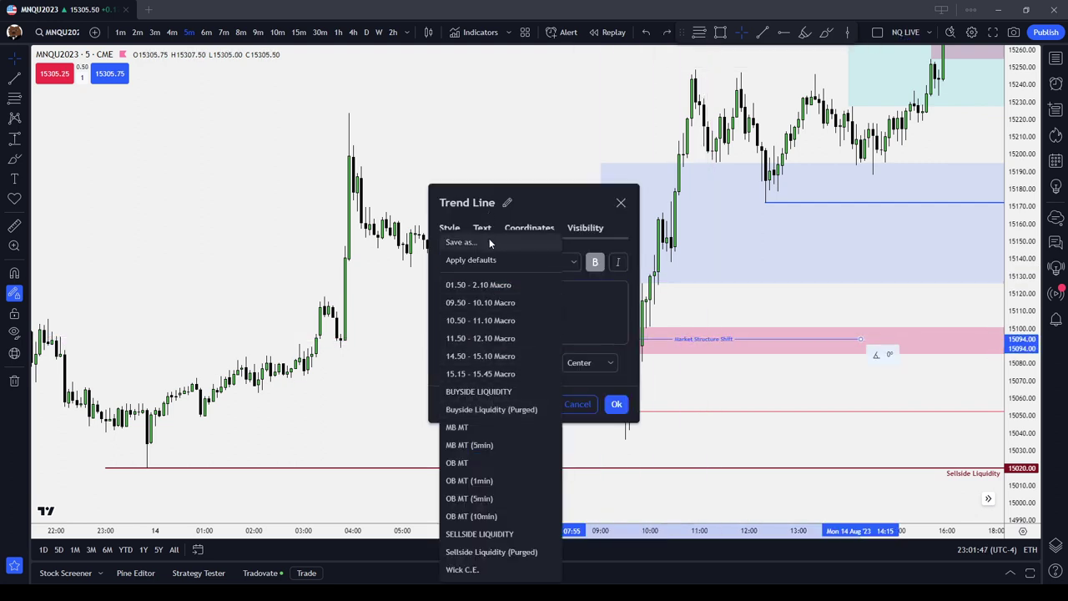
{"action": "left_click", "coordinate": [489, 241]}
{"action": "type", "text": "Market S"}
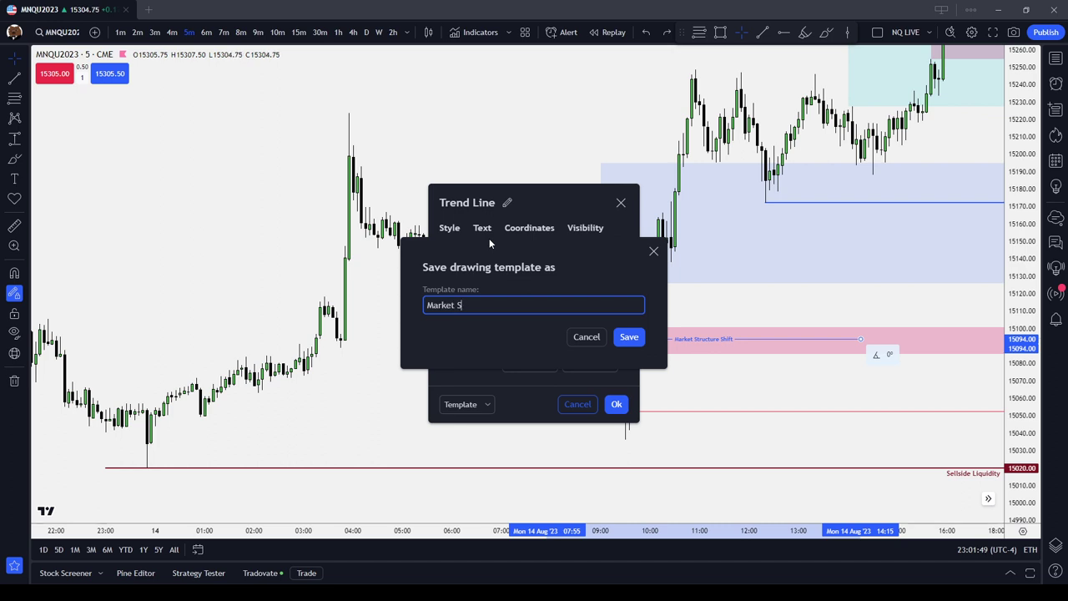
{"action": "type", "text": "tructure Shift"}
{"action": "left_click", "coordinate": [628, 337]}
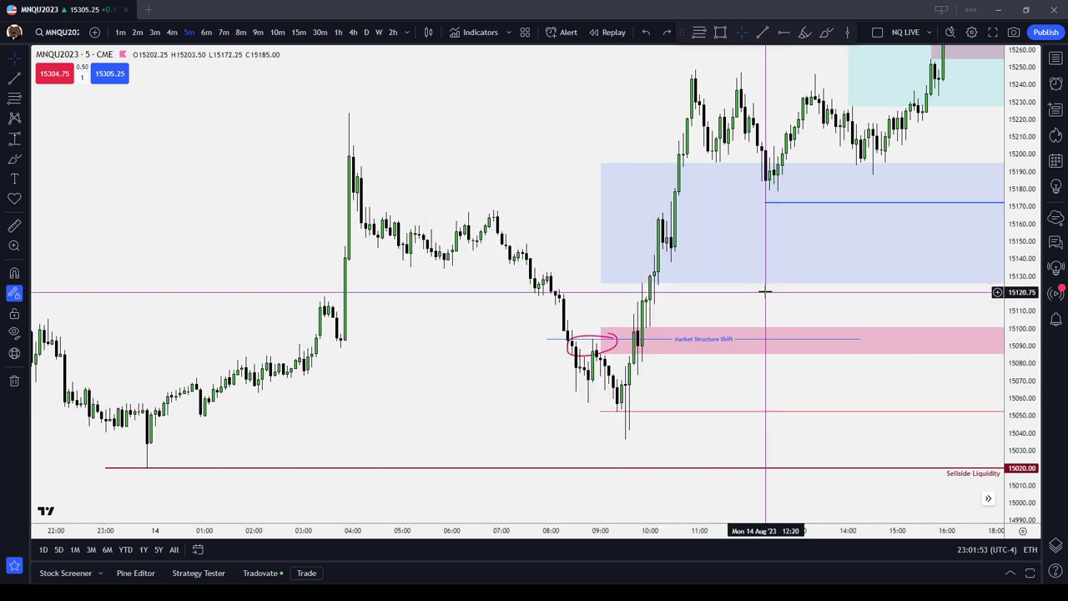
Step: Delete the brush circle around the swing high and the Market Structure Shift trend line beside it
{"action": "left_click", "coordinate": [595, 334]}
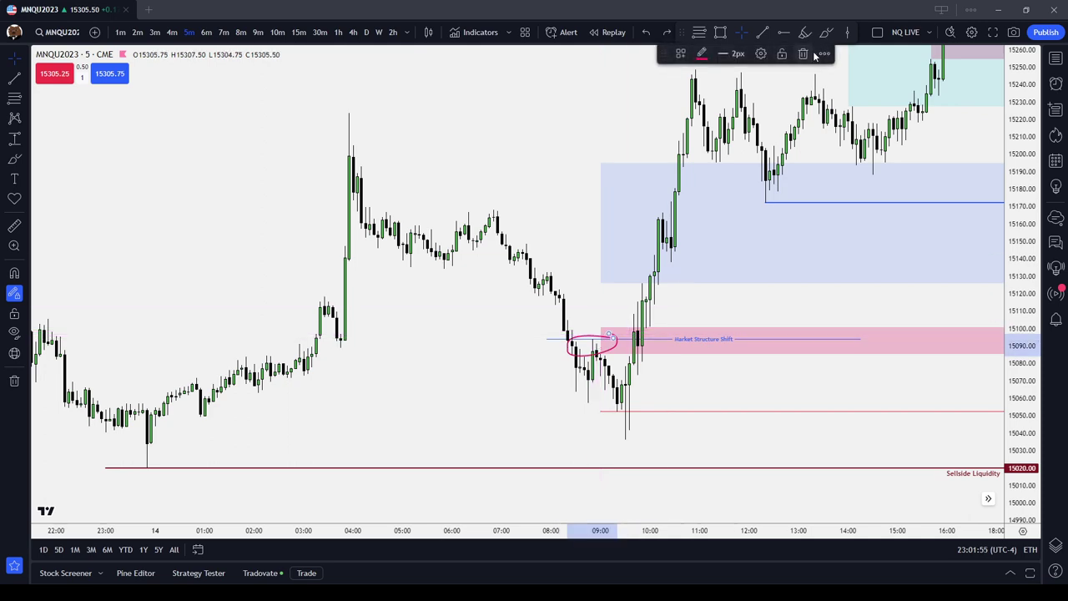
{"action": "key", "text": "Delete"}
{"action": "left_click", "coordinate": [675, 339]}
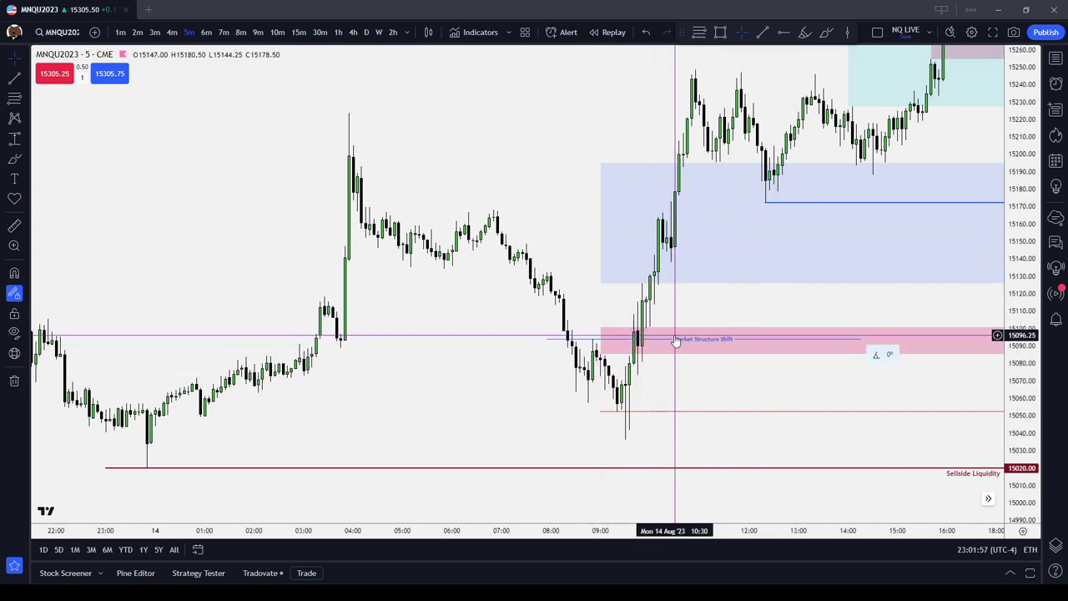
{"action": "left_click", "coordinate": [844, 54]}
Step: Draw a horizontal trend line at 15057.00 from the 13 August 23:45 swing high to about 04:00, using the Market Structure Shift template
{"action": "left_click_drag", "start_coordinate": [446, 262], "coordinate": [843, 334]}
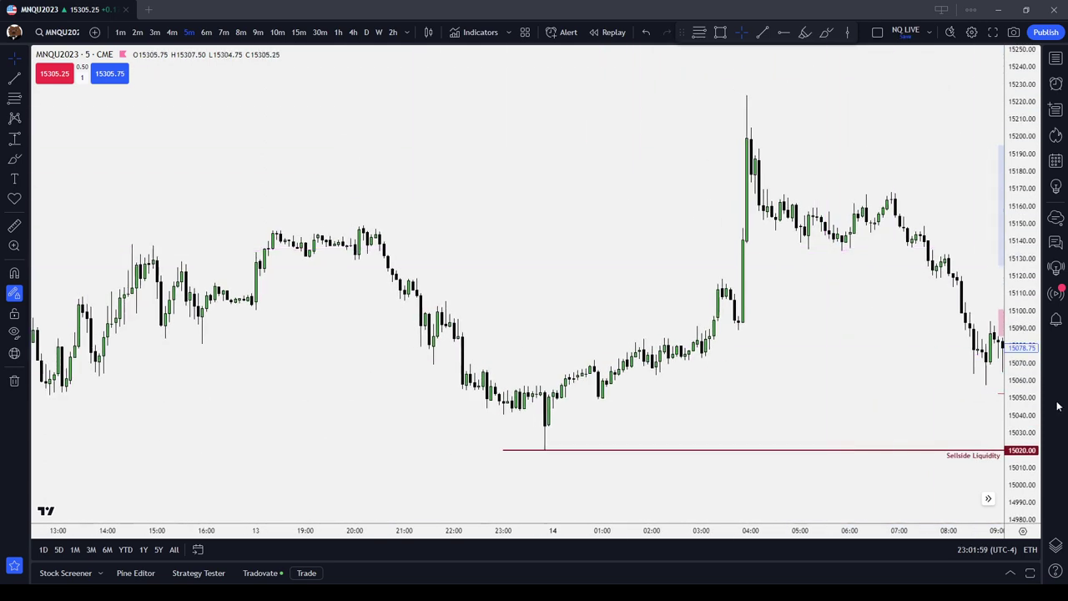
{"action": "left_click_drag", "start_coordinate": [1016, 420], "coordinate": [1016, 162]}
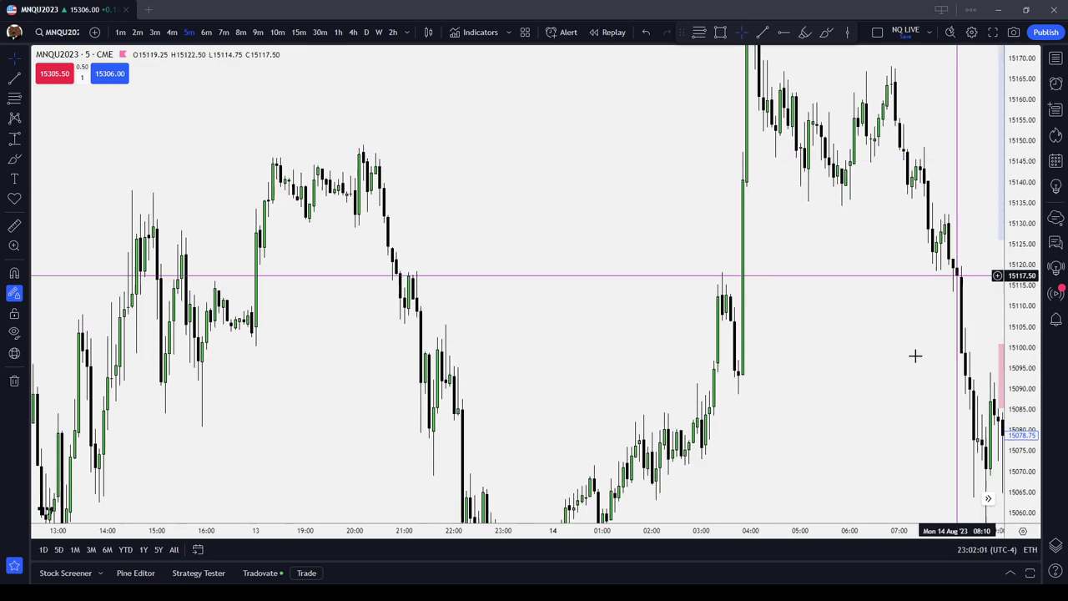
{"action": "left_click_drag", "start_coordinate": [867, 362], "coordinate": [859, 128]}
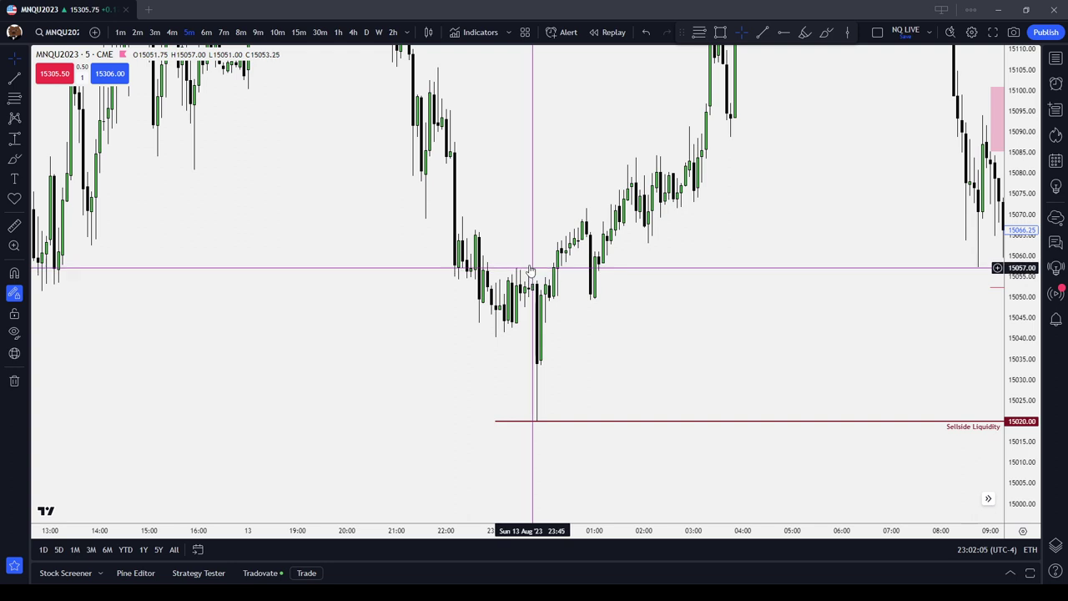
{"action": "left_click", "coordinate": [15, 78]}
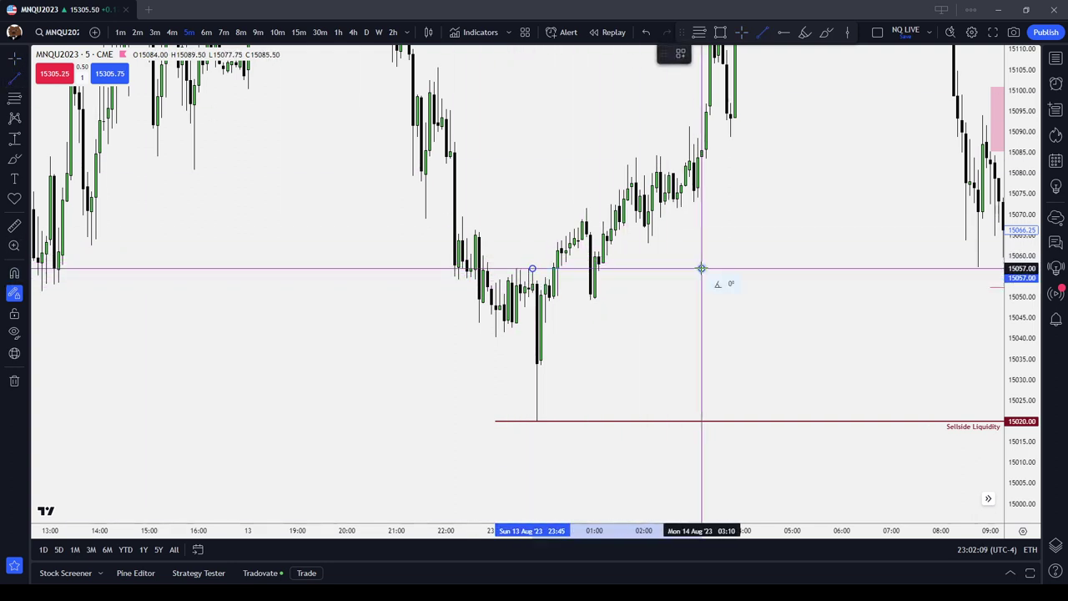
{"action": "left_click", "coordinate": [680, 55]}
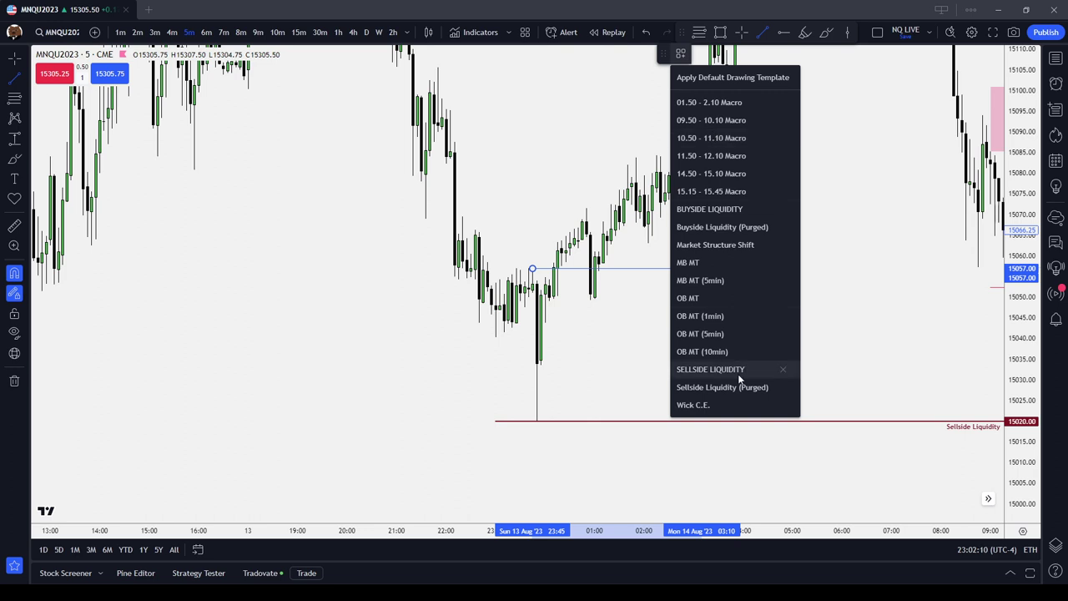
{"action": "left_click", "coordinate": [717, 245]}
{"action": "left_click", "coordinate": [701, 253]}
{"action": "left_click", "coordinate": [699, 269]}
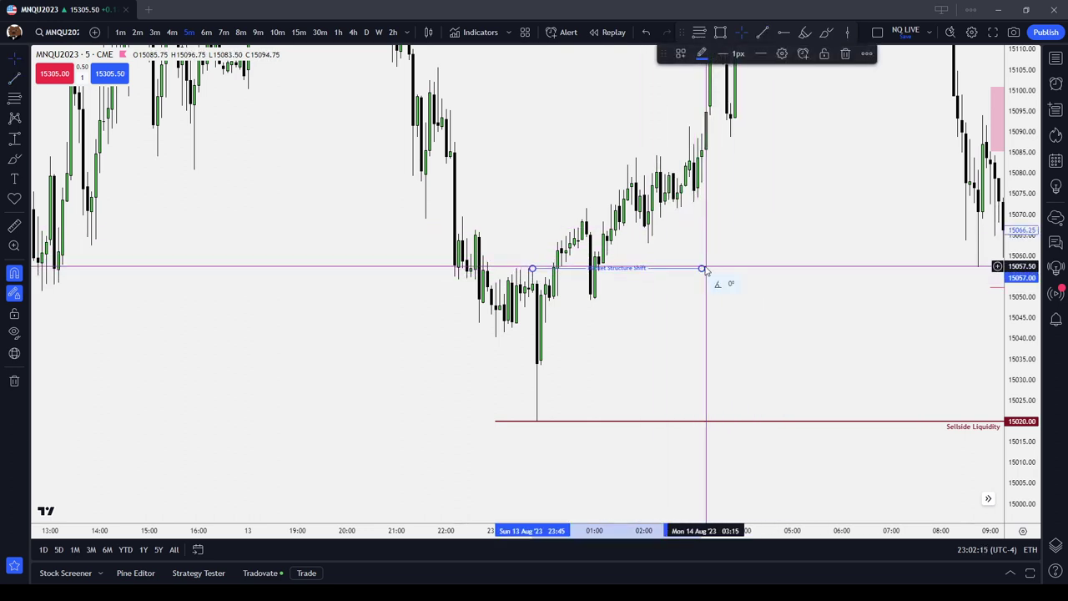
{"action": "left_click_drag", "start_coordinate": [704, 269], "coordinate": [742, 272]}
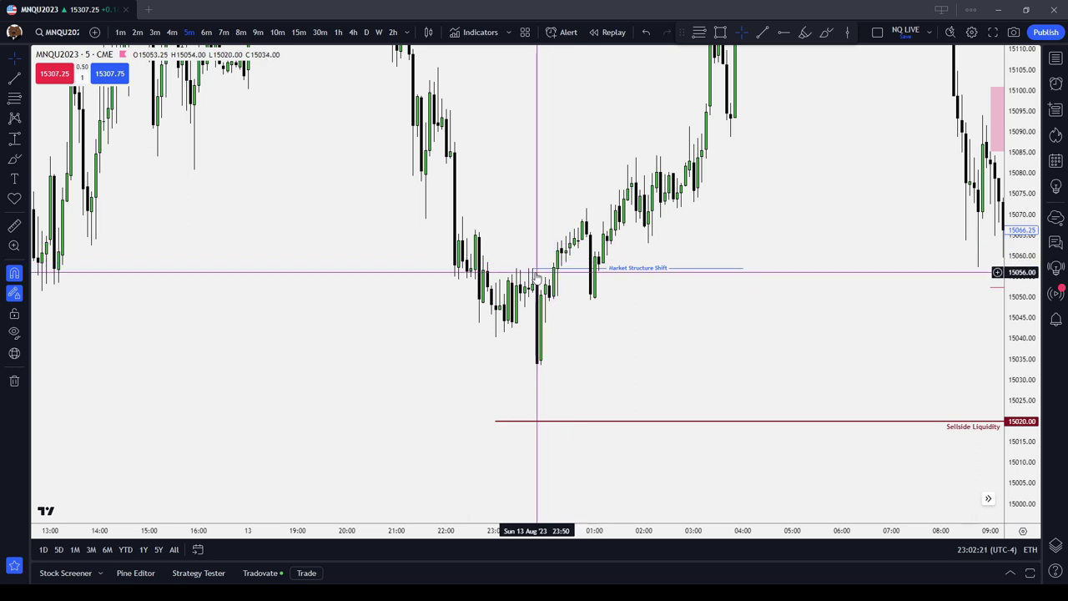
{"action": "left_click_drag", "start_coordinate": [533, 269], "coordinate": [534, 271]}
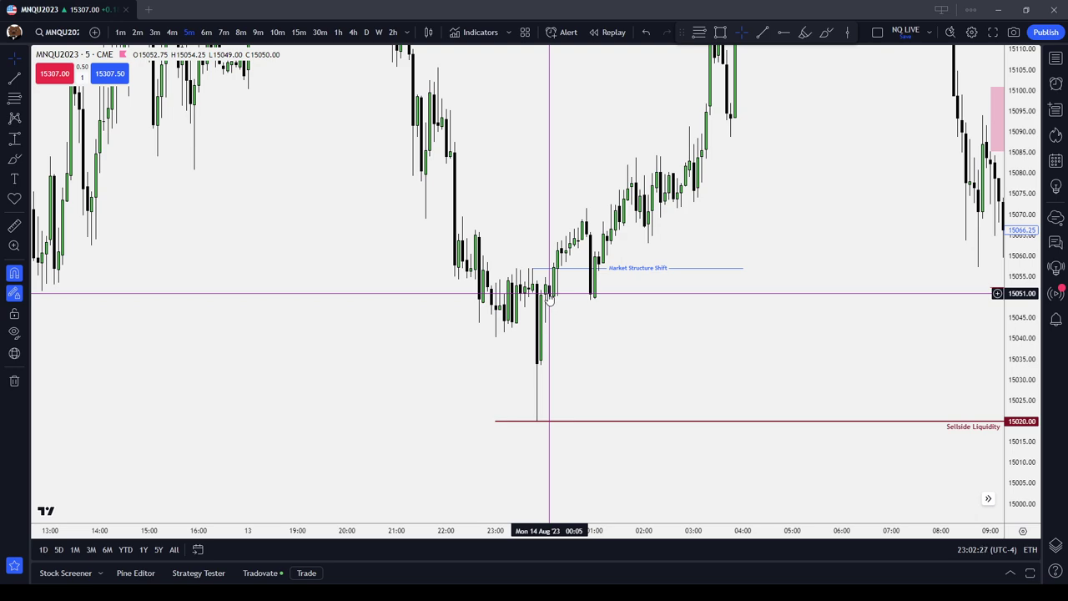
Step: Delete the Market Structure Shift trend line drawn from the 23:45 swing high
{"action": "scroll", "coordinate": [785, 383], "scroll_direction": "down", "scroll_amount": 5}
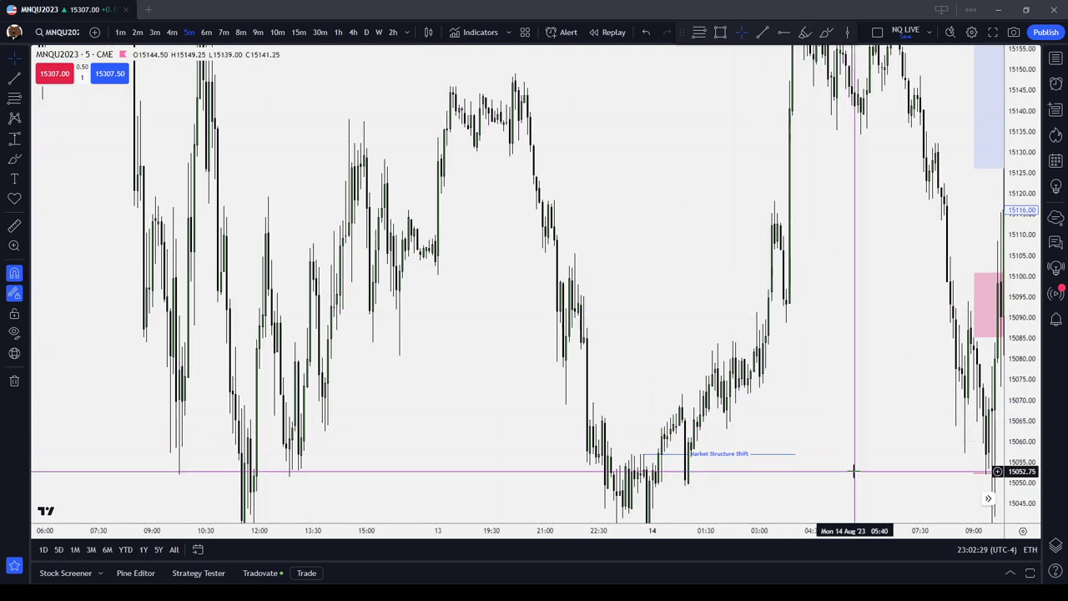
{"action": "left_click", "coordinate": [785, 454]}
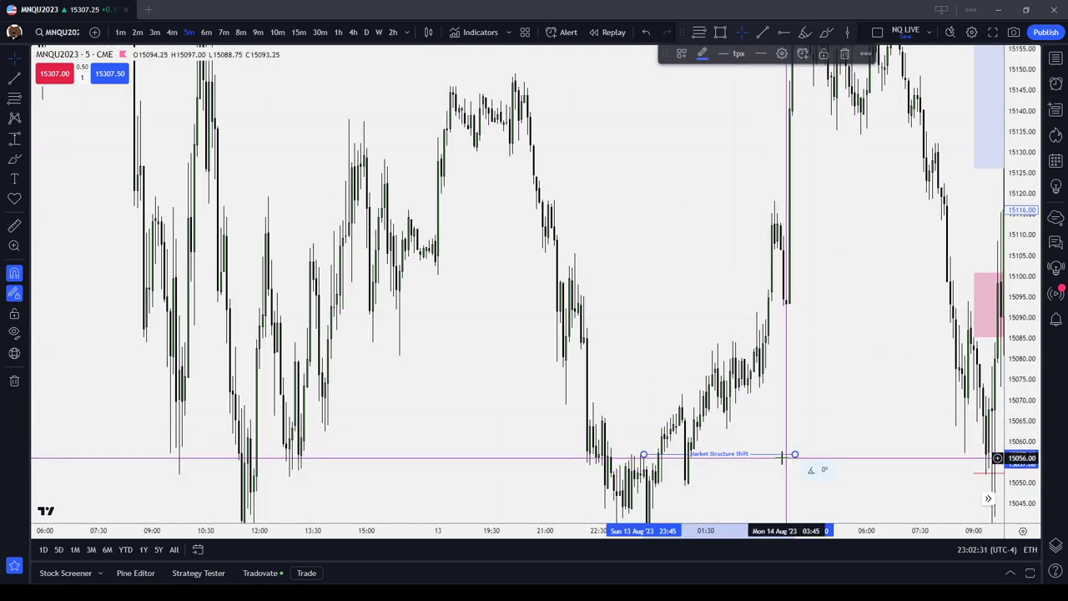
{"action": "left_click", "coordinate": [845, 54]}
Step: Draw a horizontal trend line at 15129.00 from the 13 August 20:00 swing low to 22:15 and apply the Market Structure Shift template
{"action": "left_click_drag", "start_coordinate": [726, 153], "coordinate": [844, 341]}
{"action": "scroll", "coordinate": [844, 342], "scroll_direction": "up", "scroll_amount": 1}
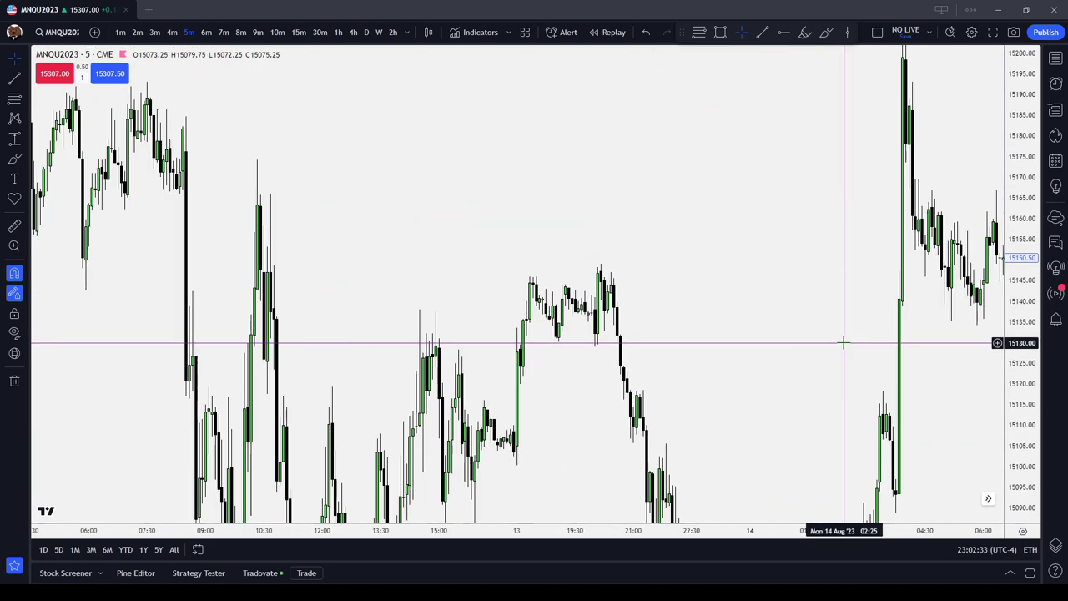
{"action": "left_click_drag", "start_coordinate": [1014, 358], "coordinate": [1014, 158]}
{"action": "left_click_drag", "start_coordinate": [784, 317], "coordinate": [779, 258]}
{"action": "scroll", "coordinate": [822, 104], "scroll_direction": "up", "scroll_amount": 2}
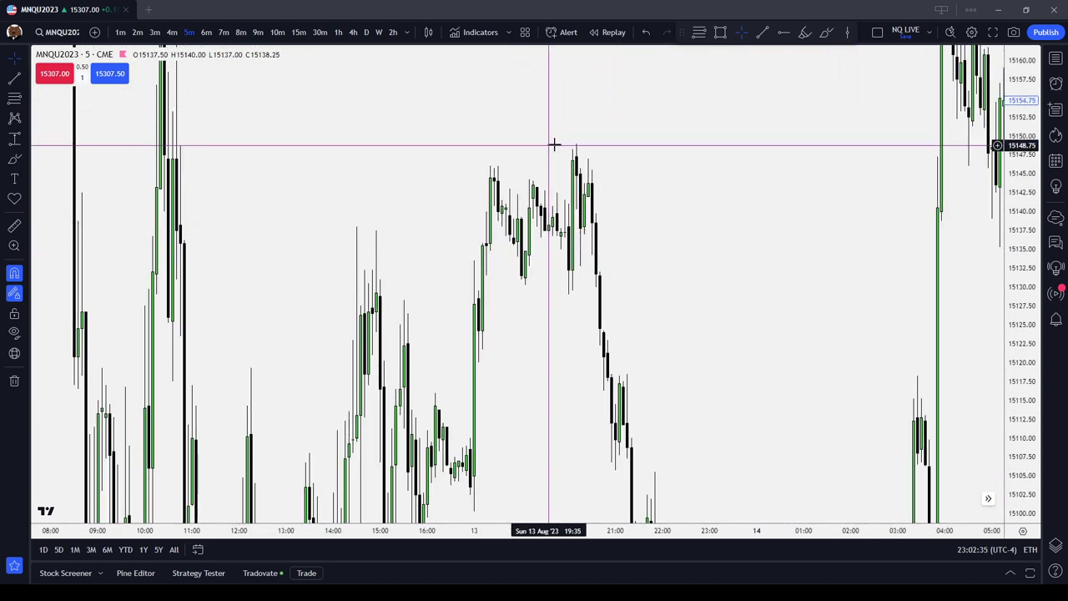
{"action": "left_click", "coordinate": [13, 76]}
{"action": "left_click", "coordinate": [568, 295]}
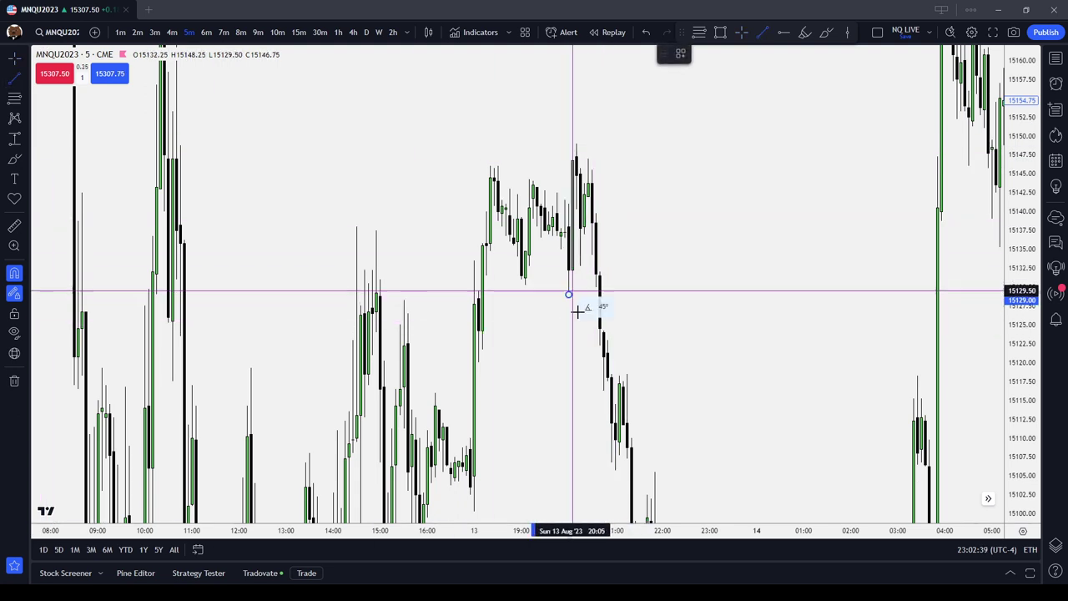
{"action": "left_click", "coordinate": [679, 54]}
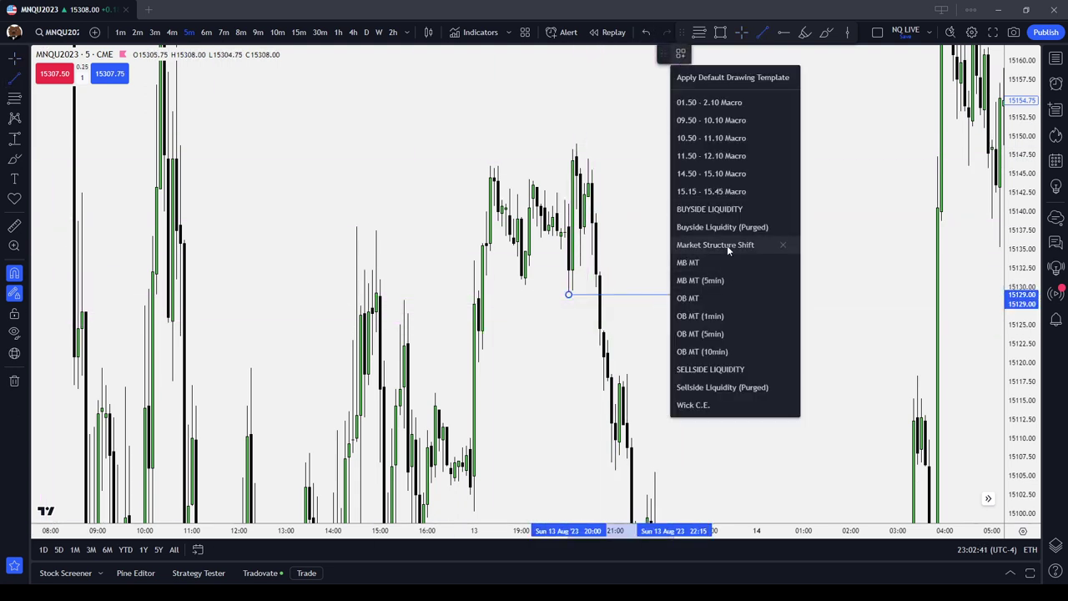
{"action": "left_click", "coordinate": [713, 242]}
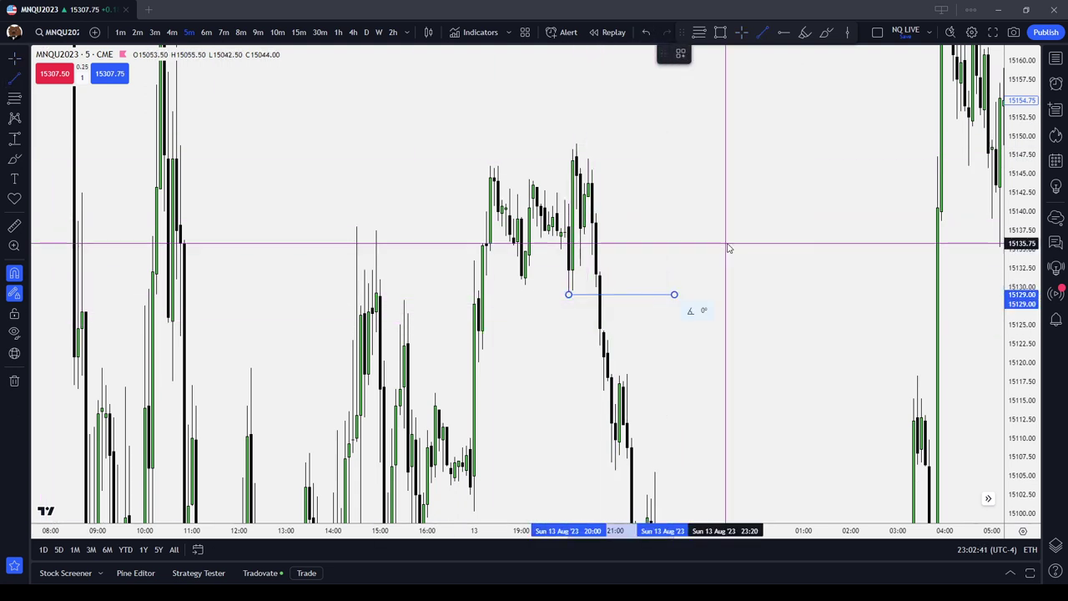
Step: Try right alignment for the trend line's label and return it to Center
{"action": "double_click", "coordinate": [674, 296]}
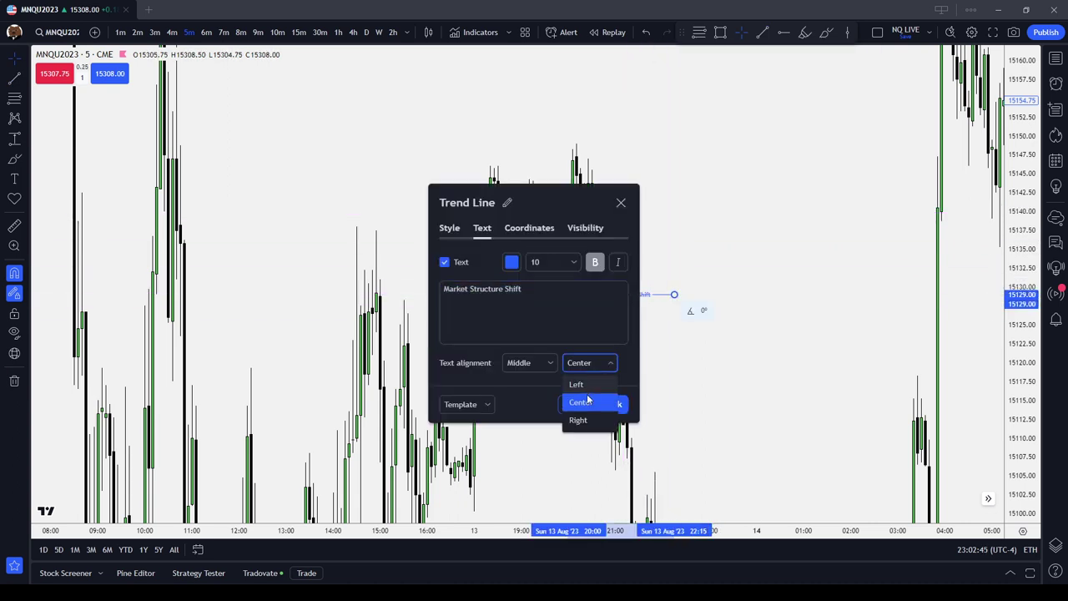
{"action": "left_click", "coordinate": [616, 404]}
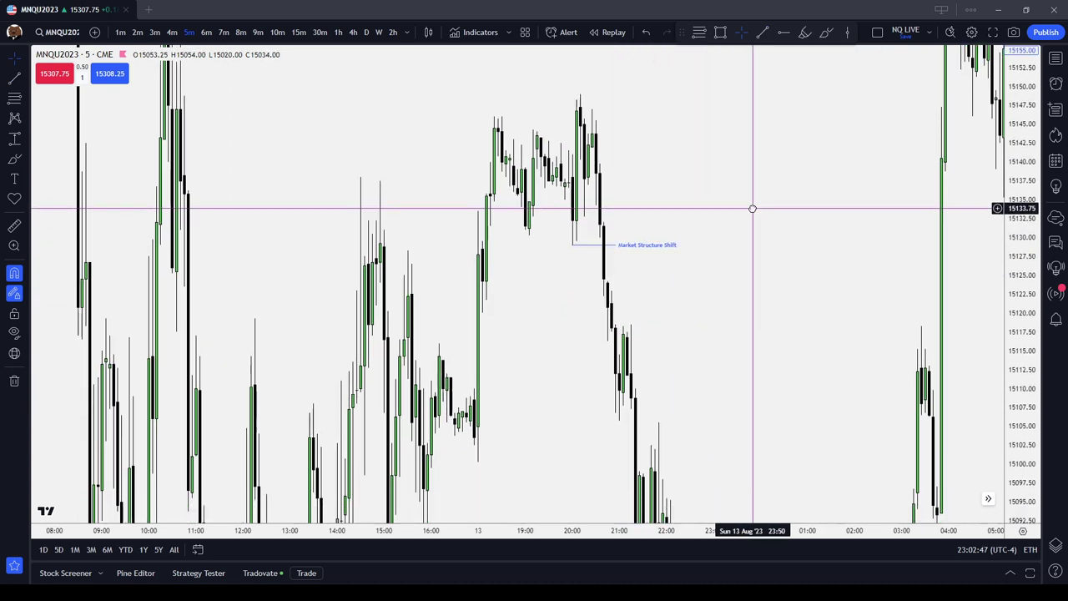
{"action": "double_click", "coordinate": [629, 246]}
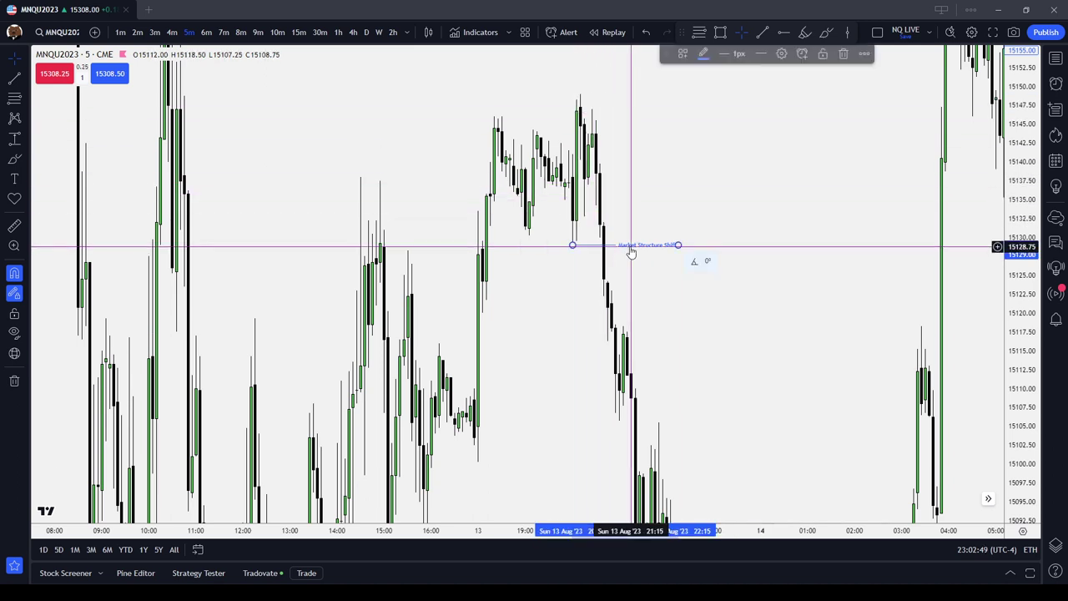
{"action": "left_click", "coordinate": [616, 404]}
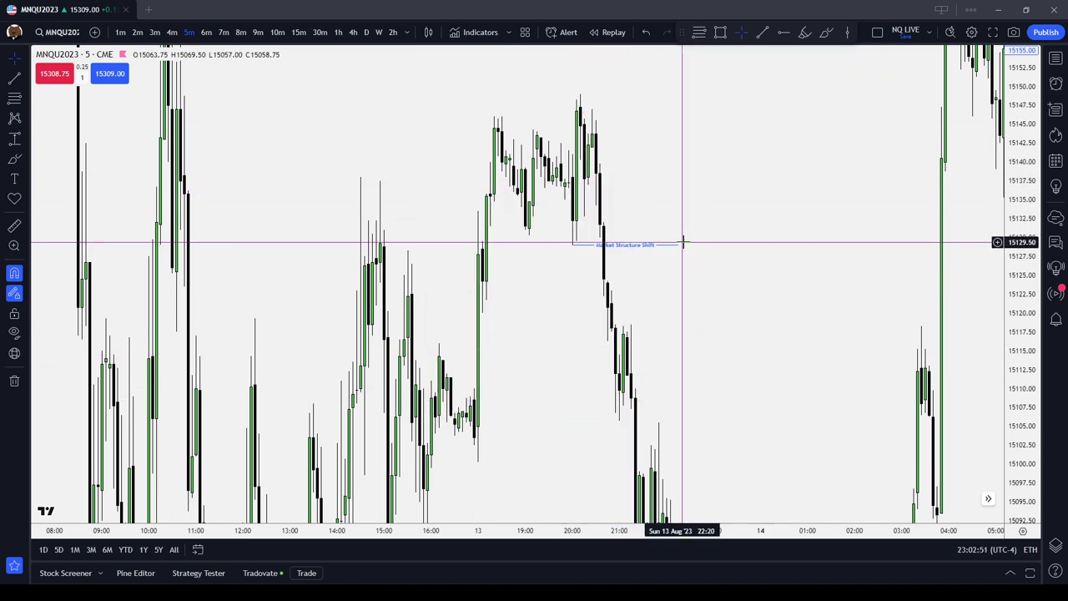
Step: Extend the end of the Market Structure Shift line at the 20:00 swing low to about 22:40
{"action": "double_click", "coordinate": [678, 246]}
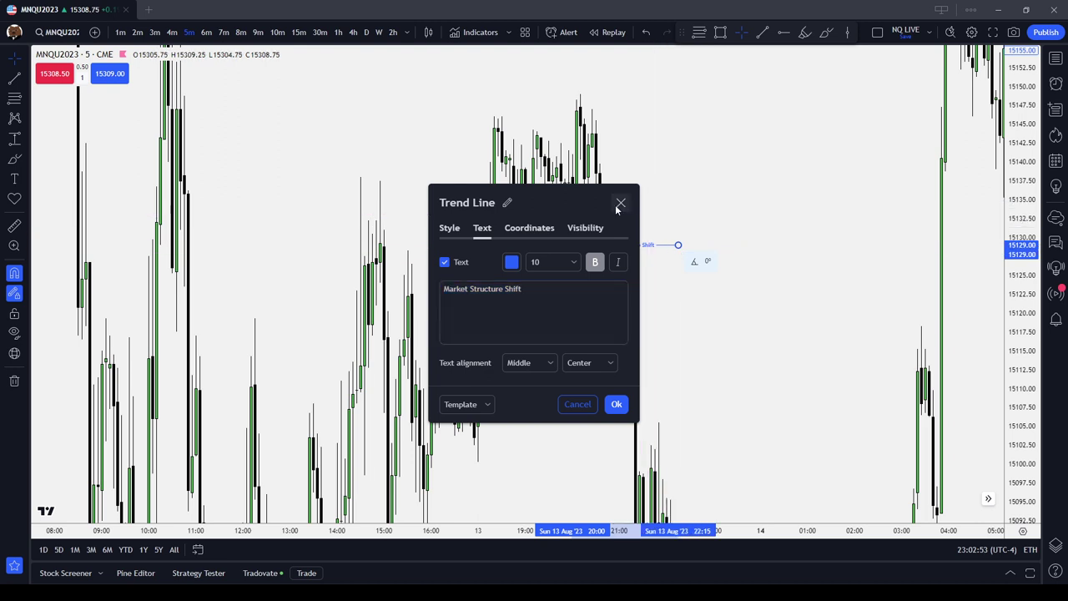
{"action": "left_click", "coordinate": [621, 202]}
{"action": "left_click_drag", "start_coordinate": [678, 246], "coordinate": [697, 245]}
{"action": "left_click", "coordinate": [579, 131]}
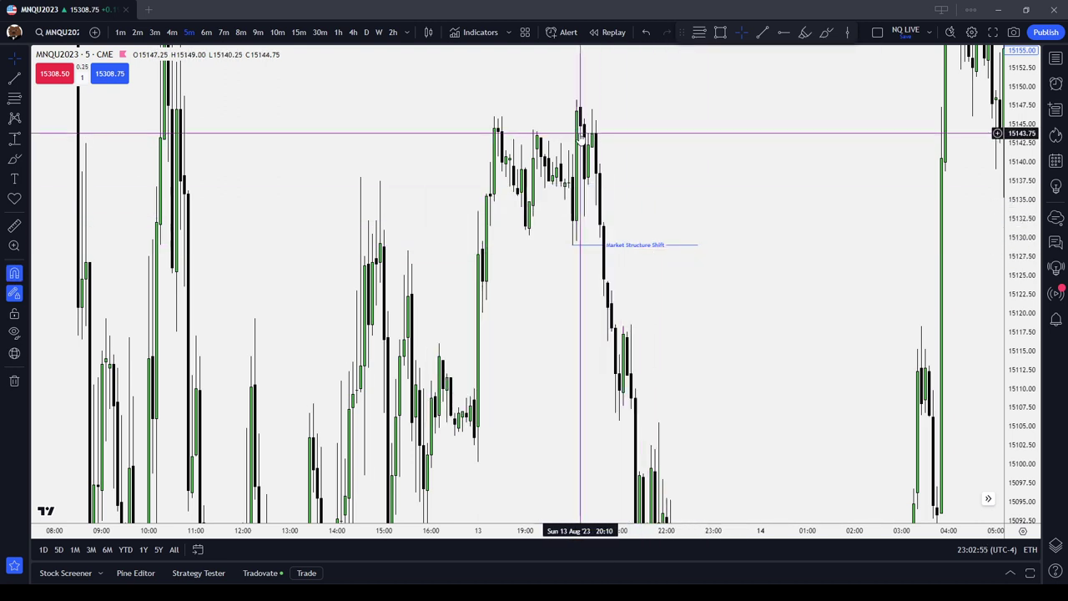
Step: Examine the price movement before and after the break below the 20:00 swing low marked by the Market Structure Shift line
{"action": "left_click_drag", "start_coordinate": [867, 277], "coordinate": [808, 304]}
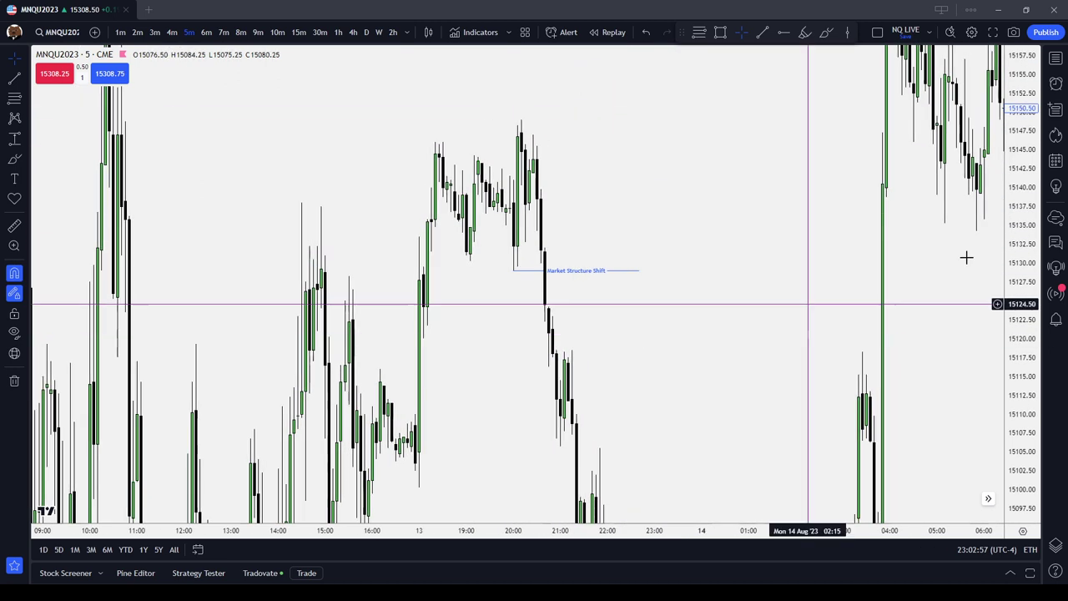
{"action": "left_click_drag", "start_coordinate": [1032, 148], "coordinate": [1055, 352]}
{"action": "left_click_drag", "start_coordinate": [684, 336], "coordinate": [649, 267]}
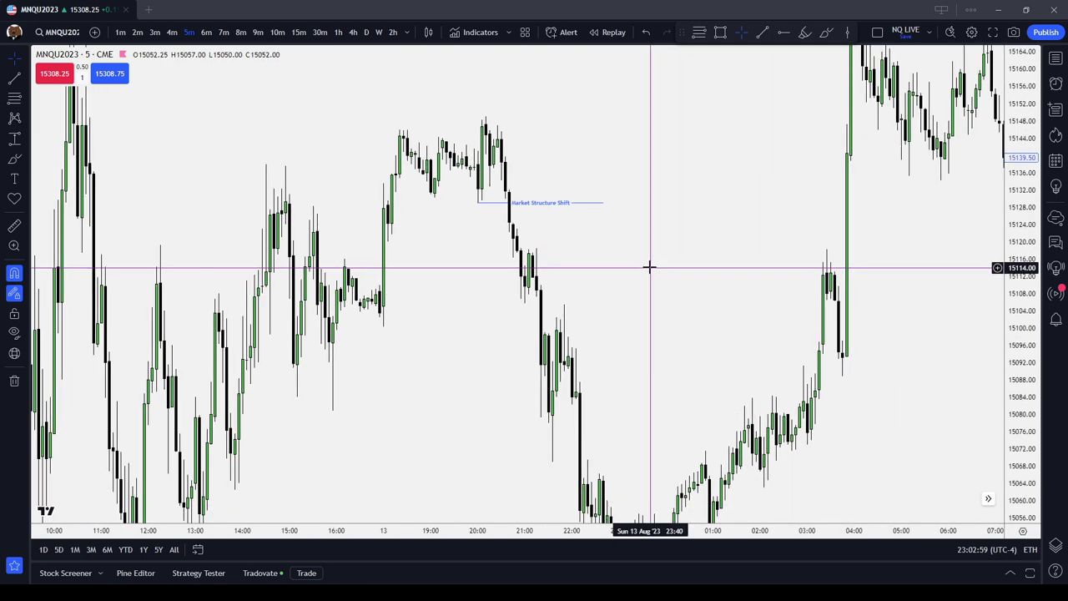
{"action": "left_click", "coordinate": [484, 205]}
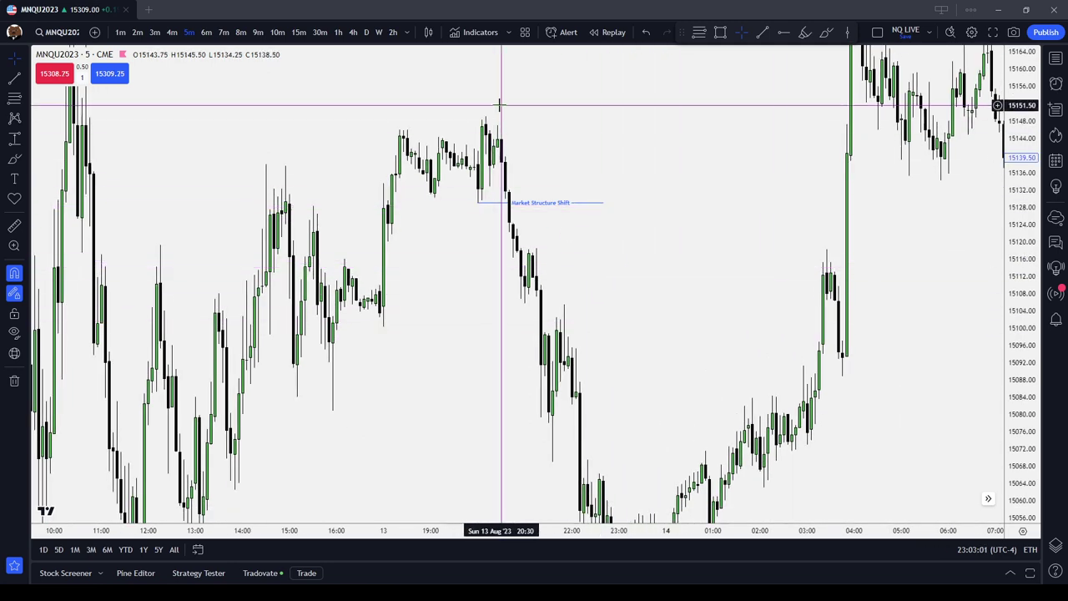
{"action": "left_click_drag", "start_coordinate": [619, 418], "coordinate": [633, 325]}
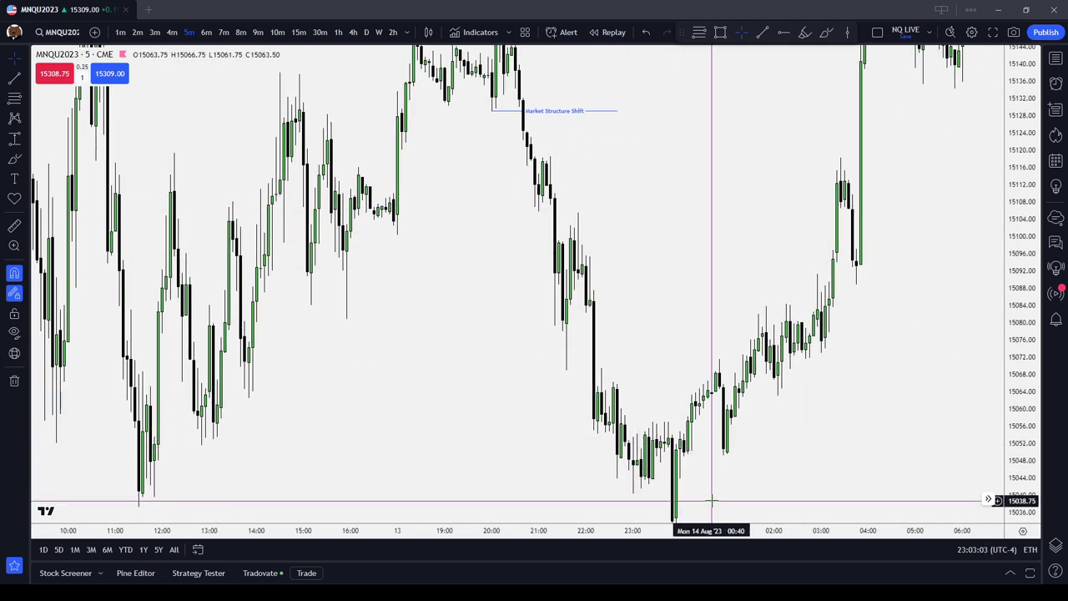
{"action": "scroll", "coordinate": [521, 201], "scroll_direction": "left", "scroll_amount": 3}
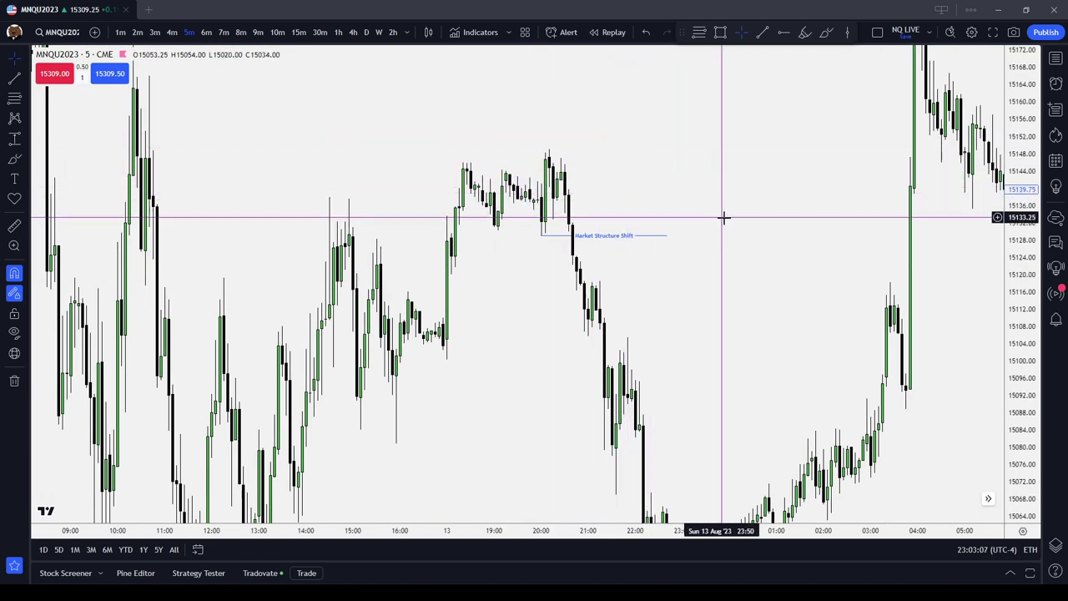
{"action": "scroll", "coordinate": [853, 237], "scroll_direction": "left", "scroll_amount": 8}
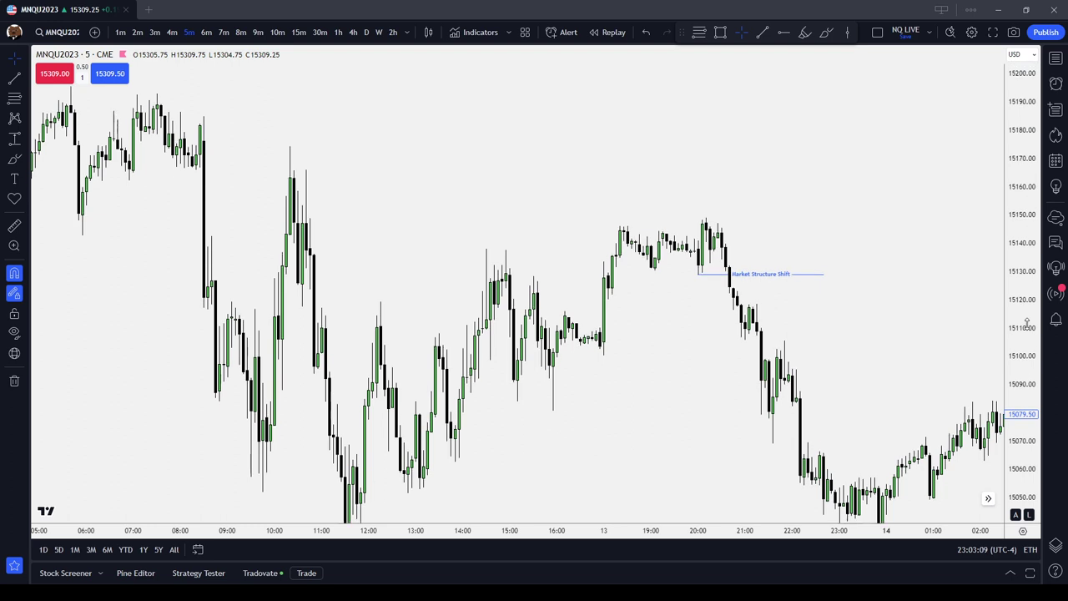
{"action": "scroll", "coordinate": [717, 351], "scroll_direction": "right", "scroll_amount": 4}
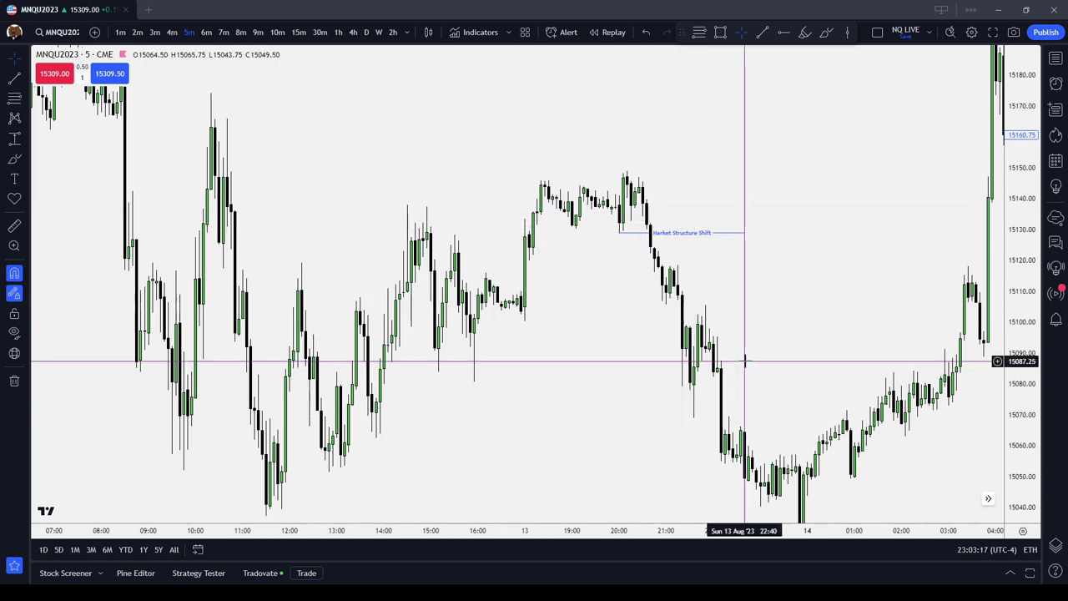
Step: Delete the Market Structure Shift trend line drawn from the 20:00 swing low
{"action": "left_click", "coordinate": [680, 231]}
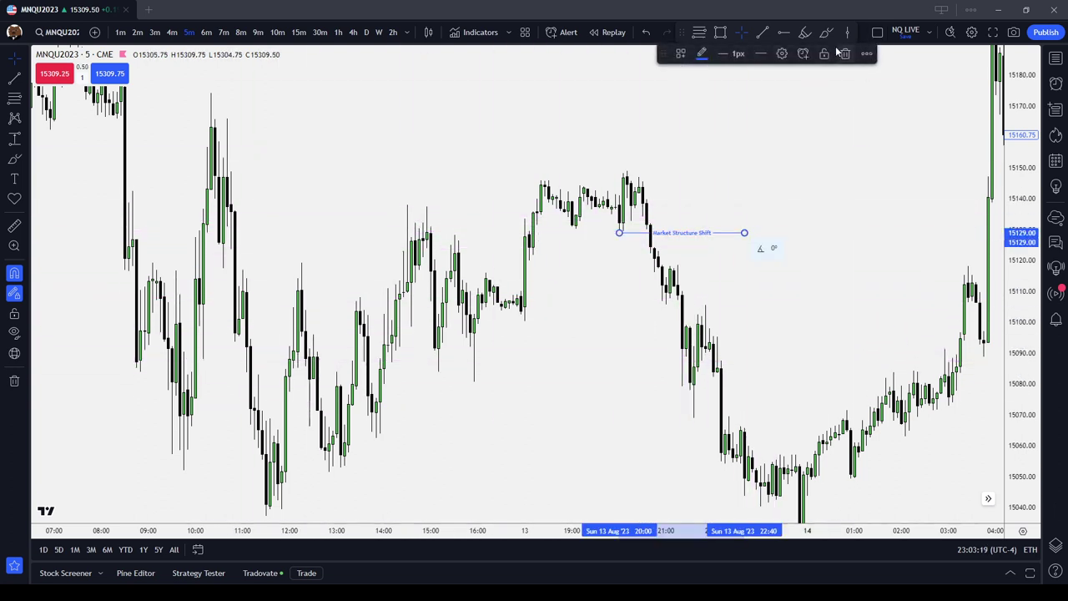
{"action": "left_click", "coordinate": [843, 52]}
Step: Look back through the 10 and 11 August price action for another swing low whose break shows a market structure shift
{"action": "scroll", "coordinate": [744, 251], "scroll_direction": "down", "scroll_amount": 2}
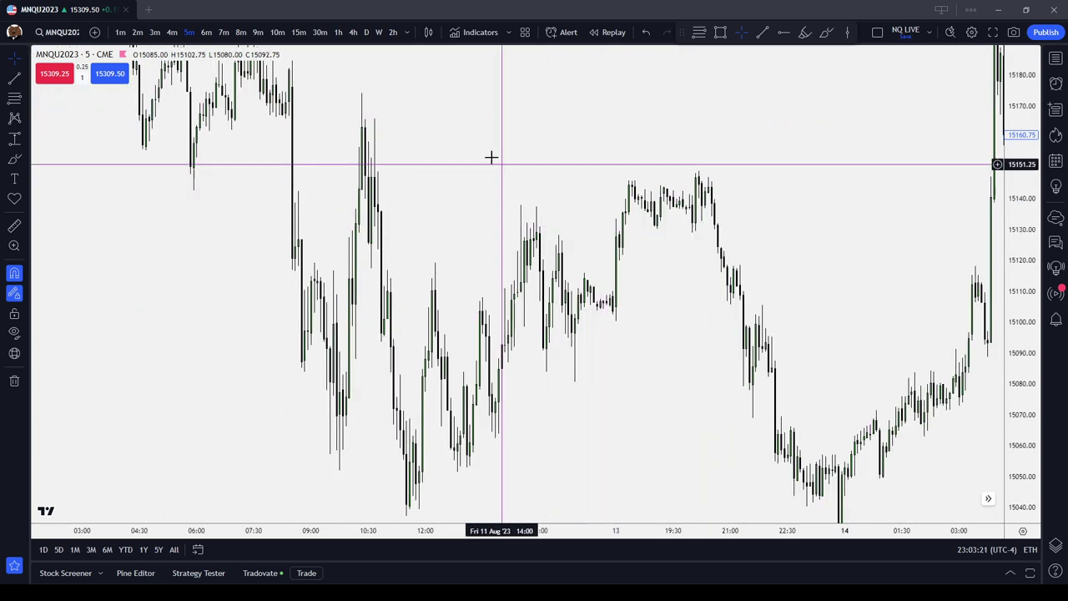
{"action": "left_click_drag", "start_coordinate": [490, 157], "coordinate": [830, 398]}
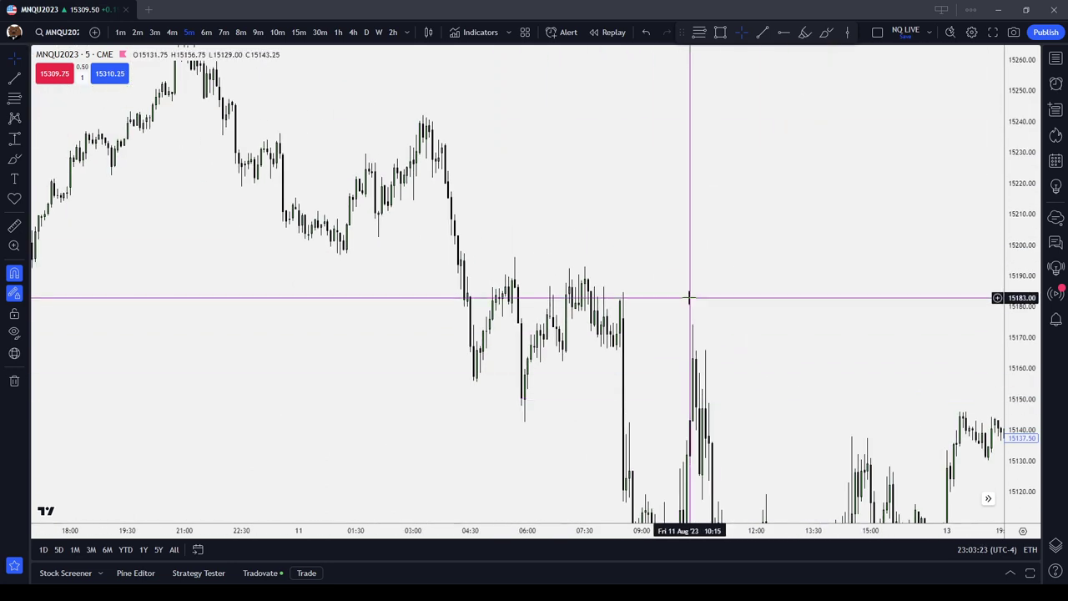
{"action": "left_click_drag", "start_coordinate": [675, 276], "coordinate": [934, 278]}
{"action": "left_click_drag", "start_coordinate": [606, 344], "coordinate": [786, 403]}
{"action": "scroll", "coordinate": [873, 412], "scroll_direction": "up", "scroll_amount": 4}
{"action": "left_click_drag", "start_coordinate": [564, 461], "coordinate": [762, 438]}
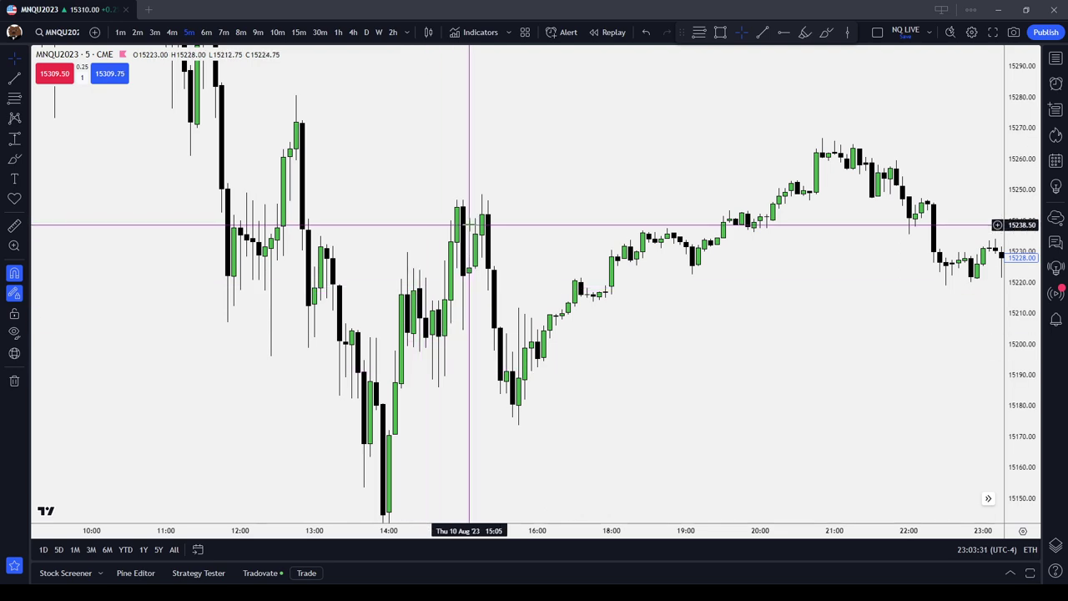
{"action": "left_click_drag", "start_coordinate": [428, 103], "coordinate": [927, 296]}
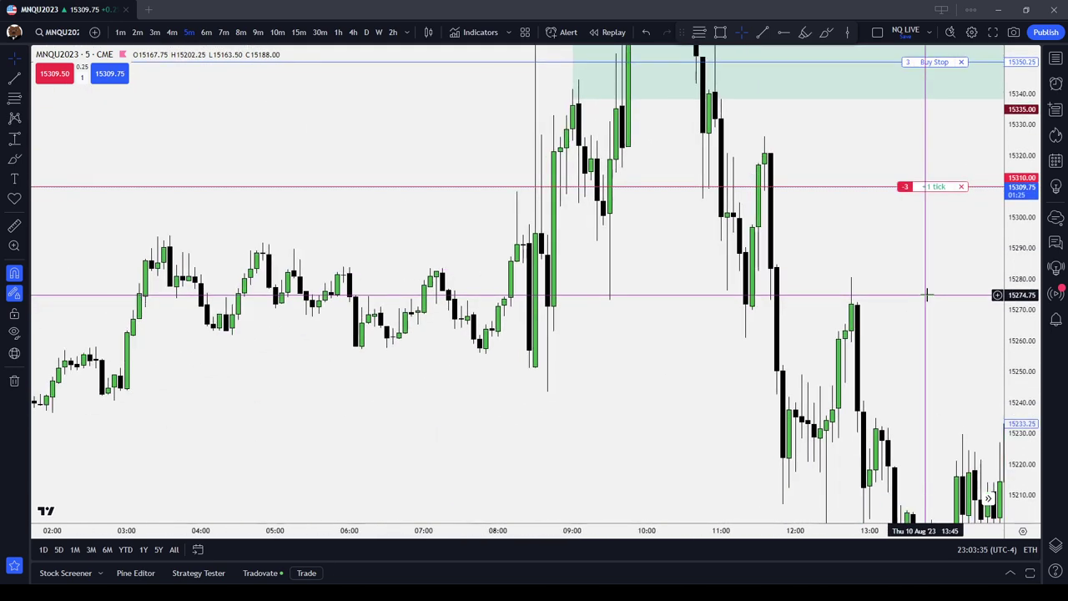
{"action": "scroll", "coordinate": [932, 297], "scroll_direction": "down", "scroll_amount": 1}
{"action": "scroll", "coordinate": [931, 293], "scroll_direction": "down", "scroll_amount": 1}
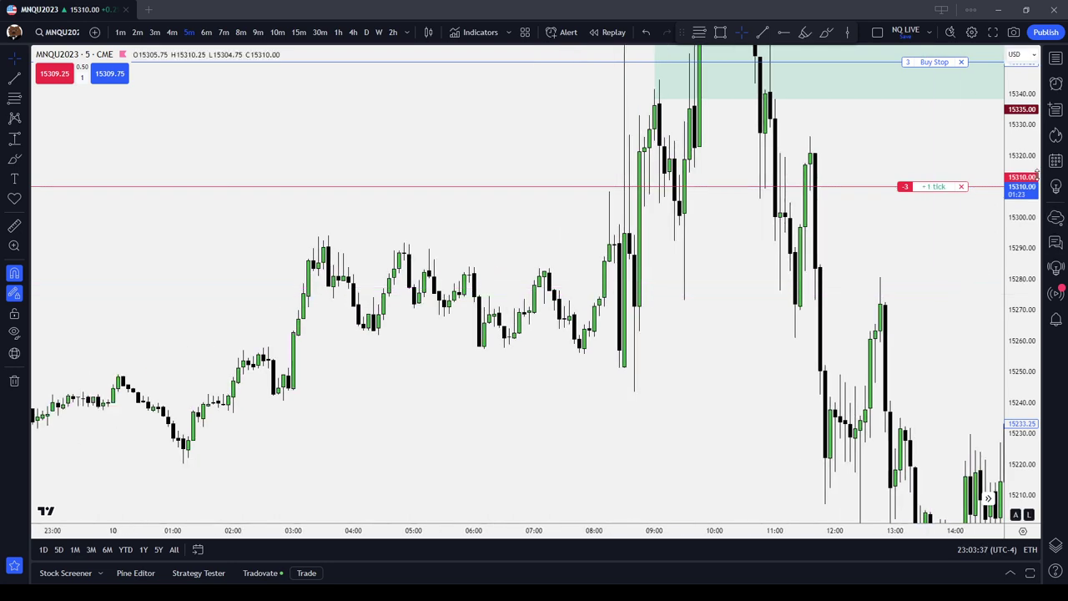
{"action": "left_click_drag", "start_coordinate": [1036, 174], "coordinate": [1029, 369]}
{"action": "left_click_drag", "start_coordinate": [767, 381], "coordinate": [210, 284]}
{"action": "scroll", "coordinate": [827, 358], "scroll_direction": "down", "scroll_amount": 3}
{"action": "left_click_drag", "start_coordinate": [830, 358], "coordinate": [354, 361]}
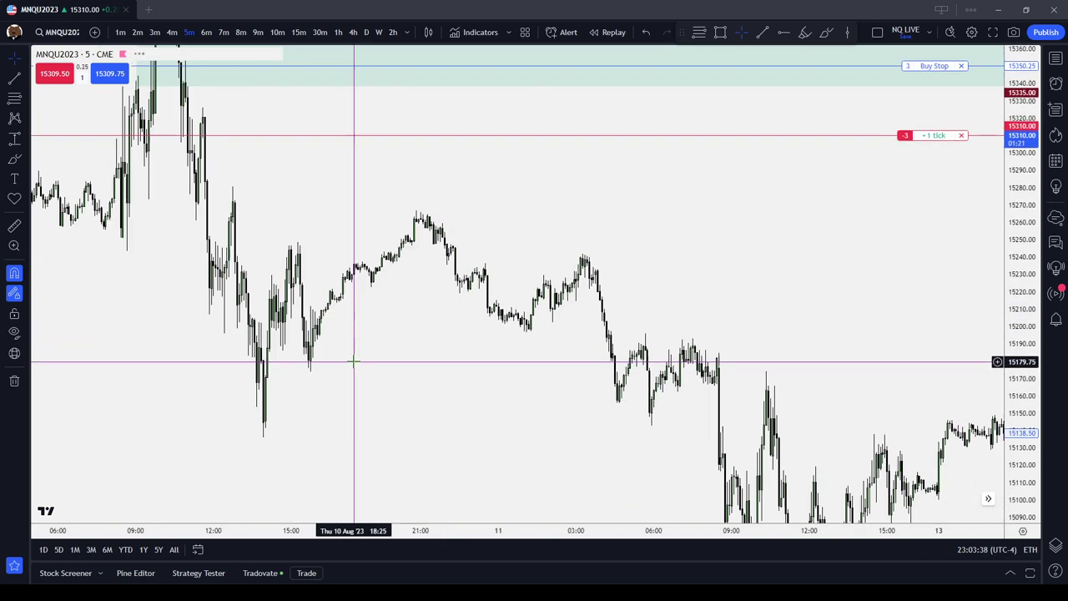
{"action": "scroll", "coordinate": [654, 322], "scroll_direction": "up", "scroll_amount": 1}
{"action": "left_click_drag", "start_coordinate": [832, 387], "coordinate": [988, 389]}
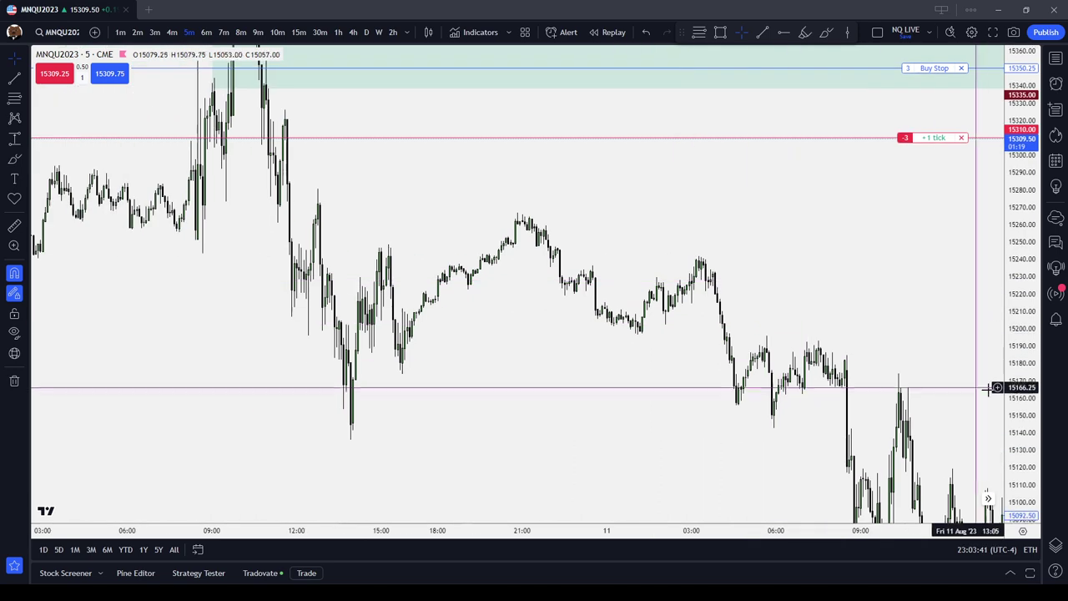
{"action": "scroll", "coordinate": [743, 298], "scroll_direction": "up", "scroll_amount": 3}
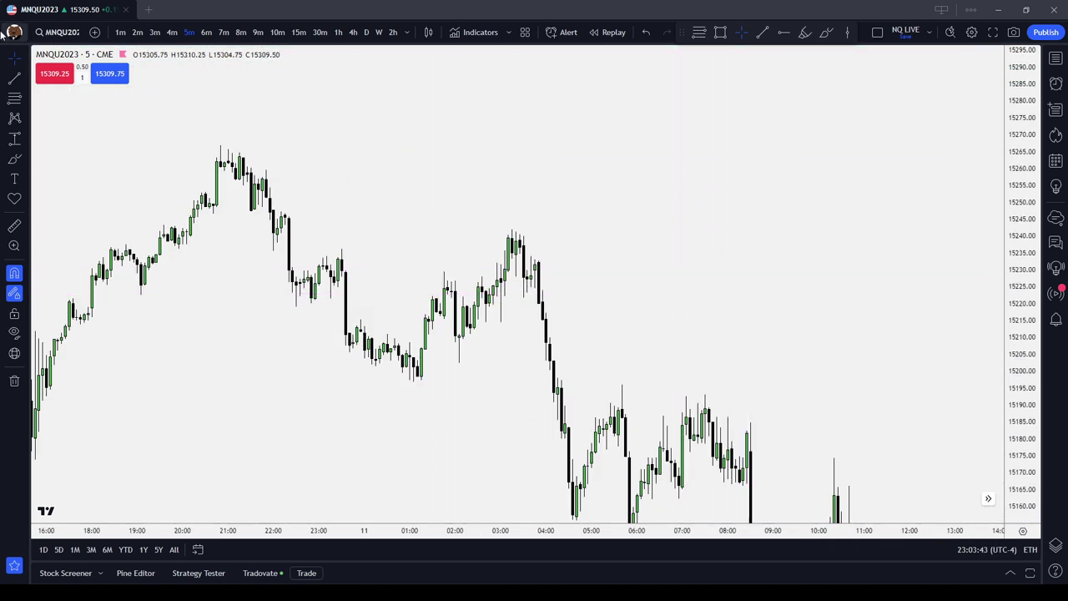
Step: Draw a horizontal trend line from the 03:00 swing low on 11 August to about 06:15 and apply the Market Structure Shift template
{"action": "left_click", "coordinate": [13, 78]}
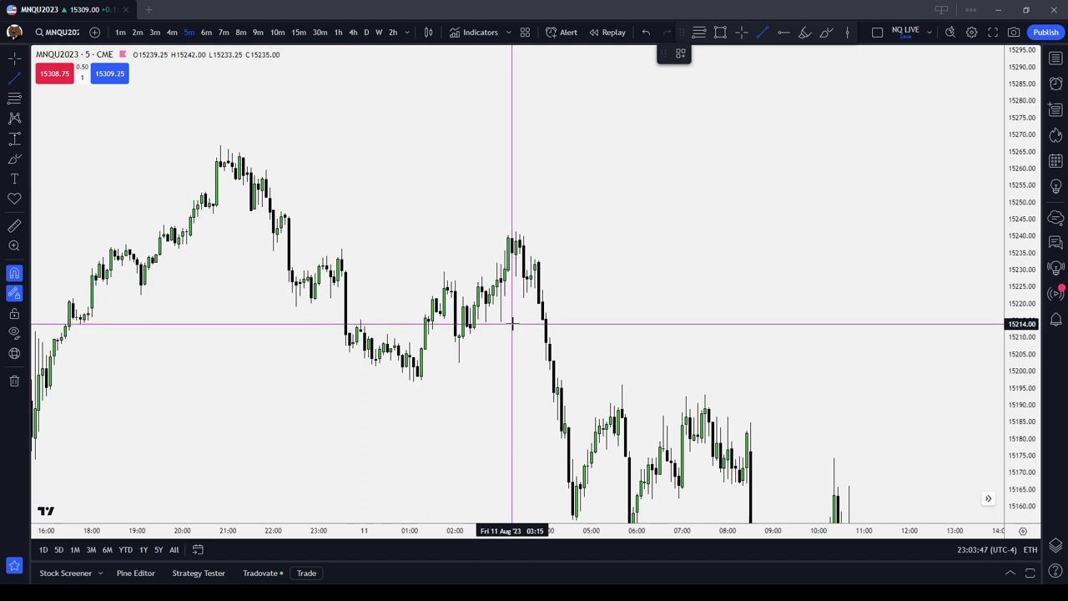
{"action": "left_click", "coordinate": [501, 323]}
{"action": "left_click", "coordinate": [645, 323]}
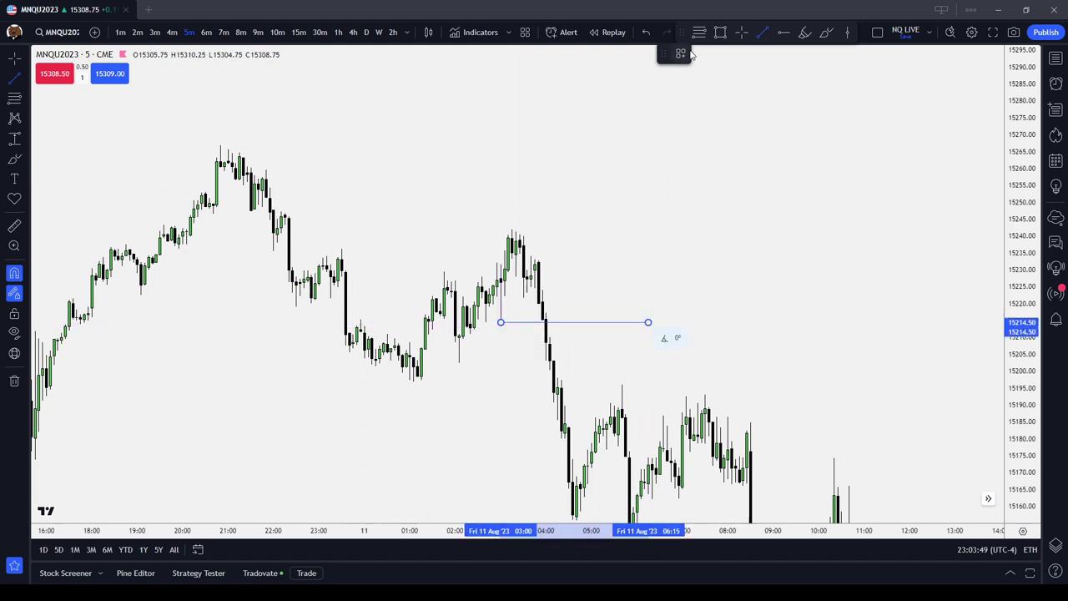
{"action": "left_click", "coordinate": [680, 52]}
{"action": "left_click", "coordinate": [709, 241]}
{"action": "left_click", "coordinate": [612, 194]}
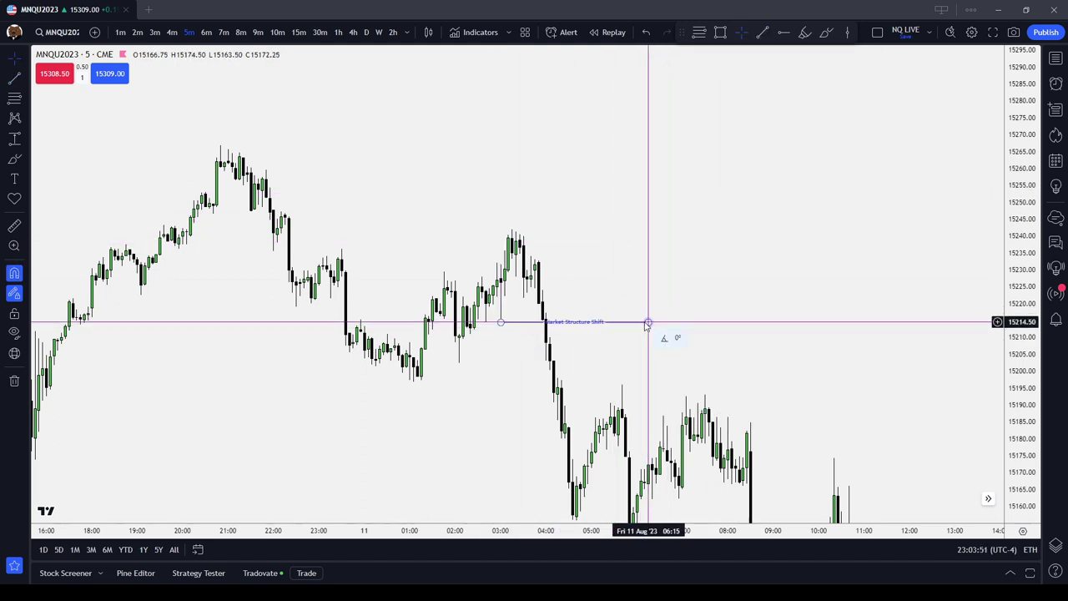
{"action": "left_click", "coordinate": [648, 322], "text": "shift"}
{"action": "left_click", "coordinate": [664, 309]}
{"action": "left_click_drag", "start_coordinate": [656, 323], "coordinate": [656, 325]}
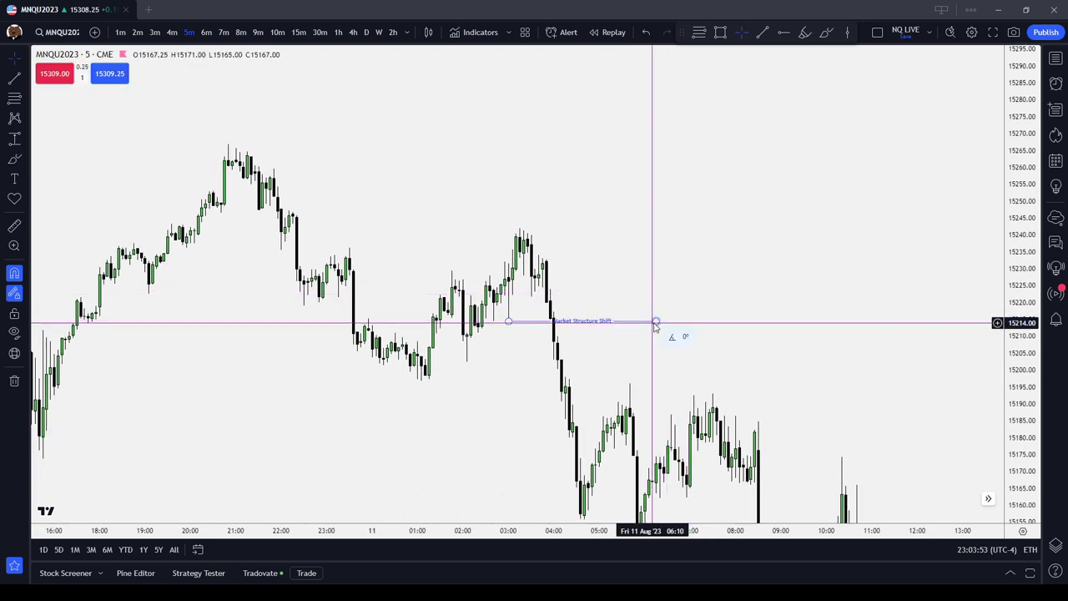
{"action": "left_click", "coordinate": [655, 322], "text": "shift"}
{"action": "left_click", "coordinate": [708, 281]}
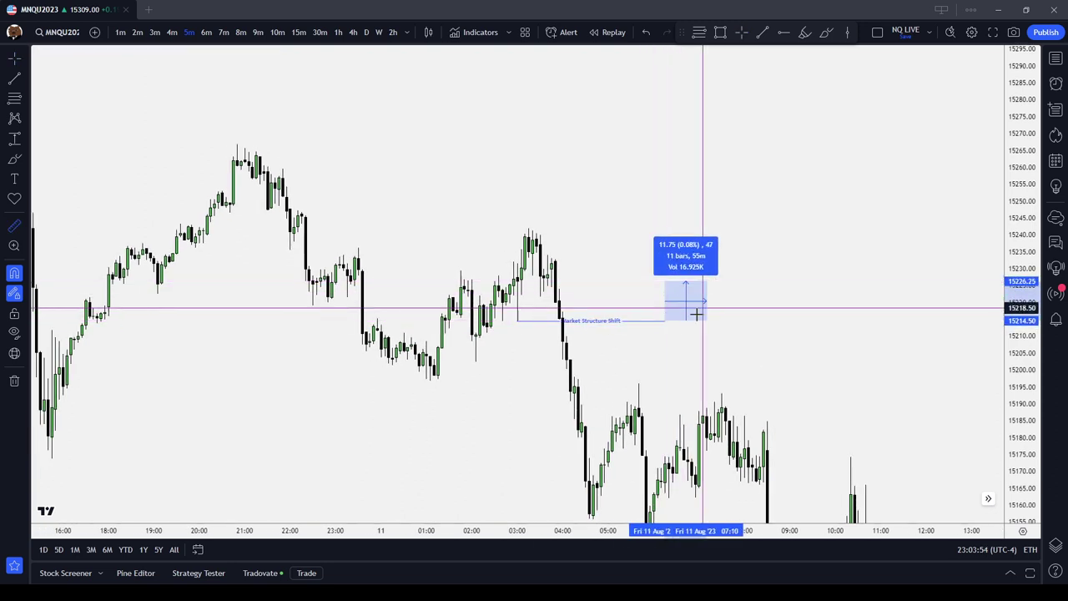
{"action": "left_click", "coordinate": [746, 334]}
Step: Extend the end of the Market Structure Shift line at the 03:00 swing low to about 06:45 and lock the line
{"action": "left_click", "coordinate": [663, 326]}
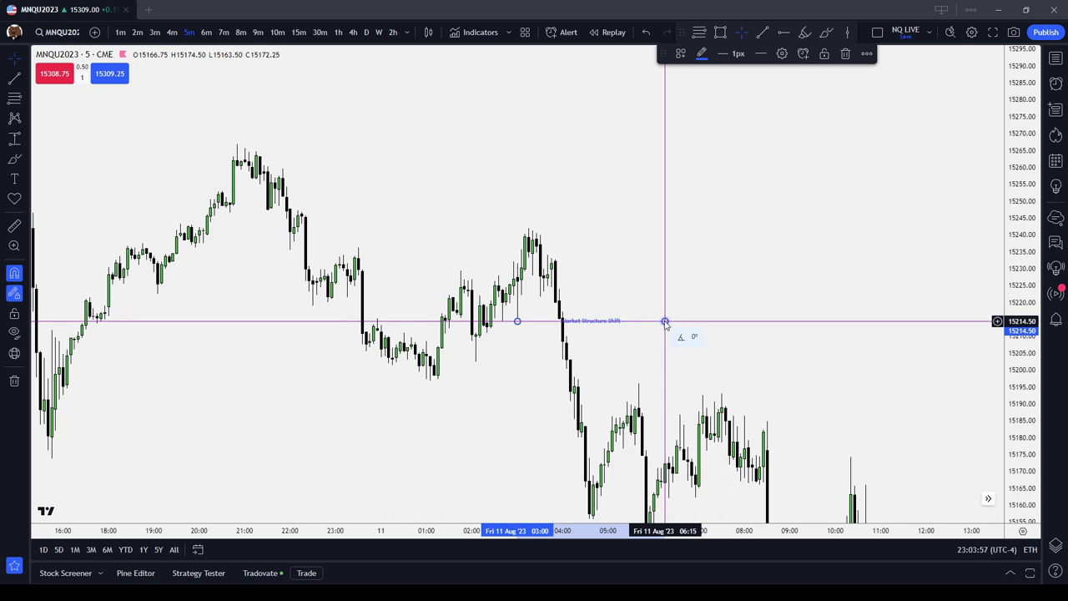
{"action": "left_click_drag", "start_coordinate": [665, 322], "coordinate": [626, 257]}
{"action": "left_click", "coordinate": [756, 188]}
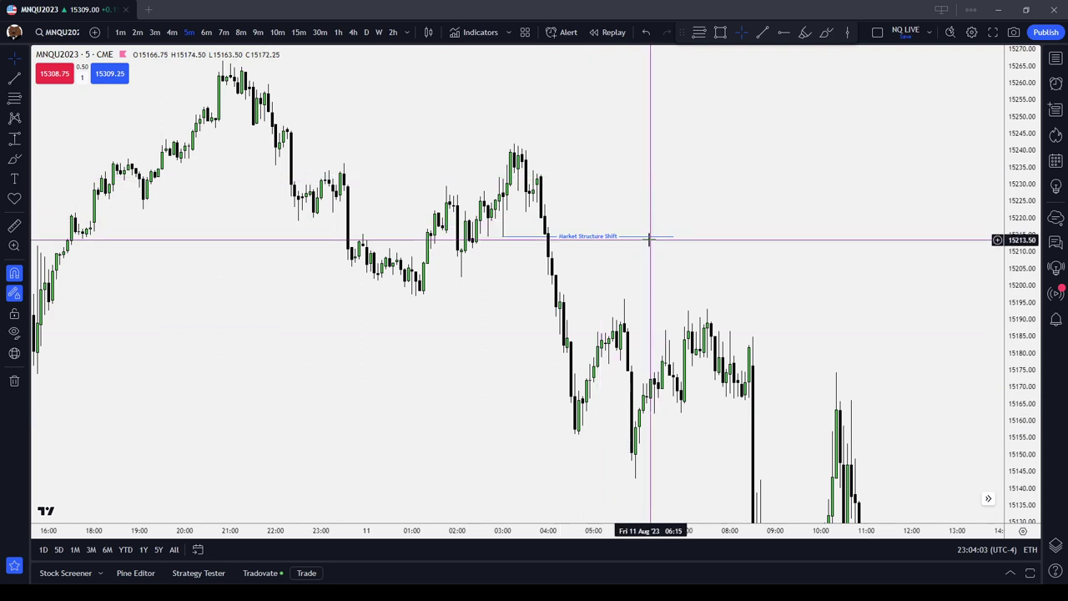
{"action": "left_click", "coordinate": [650, 237]}
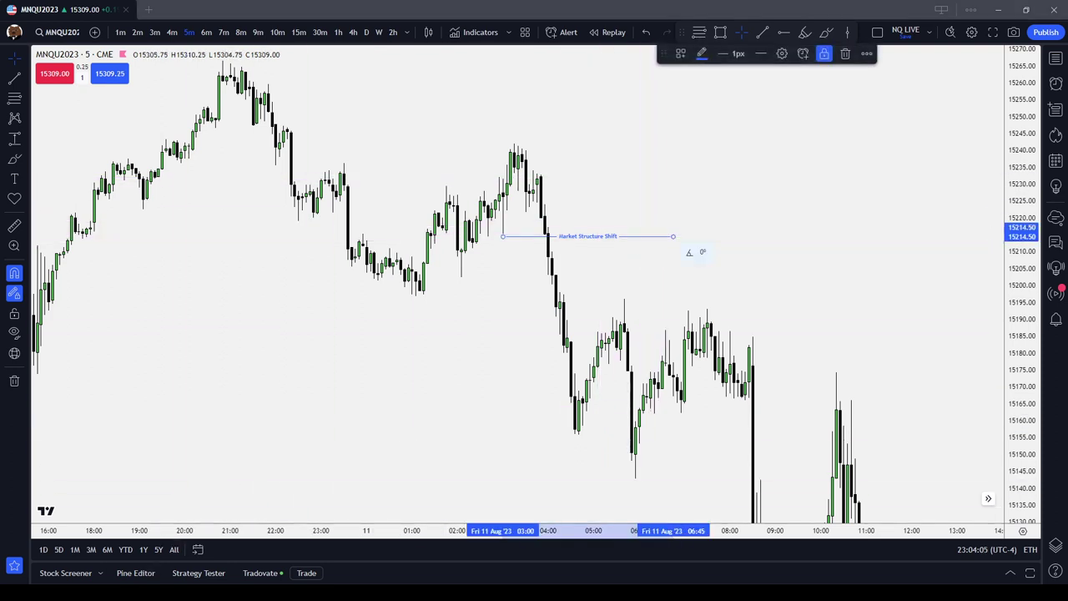